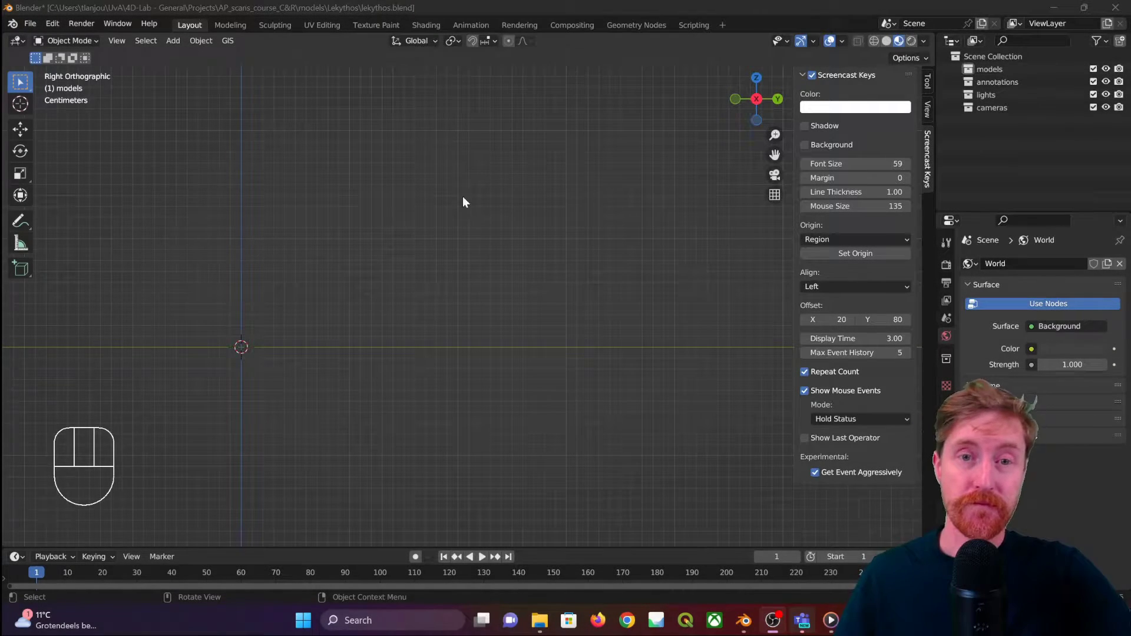
Start a Wavefront (.obj) import from Blender's File menu
{"action": "left_click", "coordinate": [494, 3]}
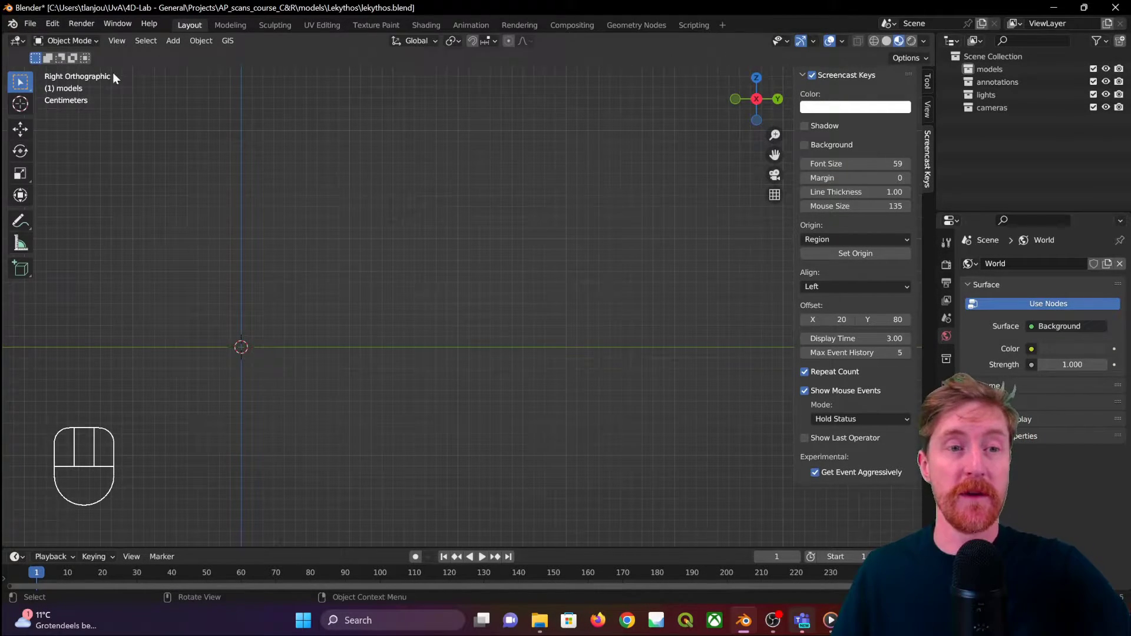
{"action": "left_click", "coordinate": [31, 24]}
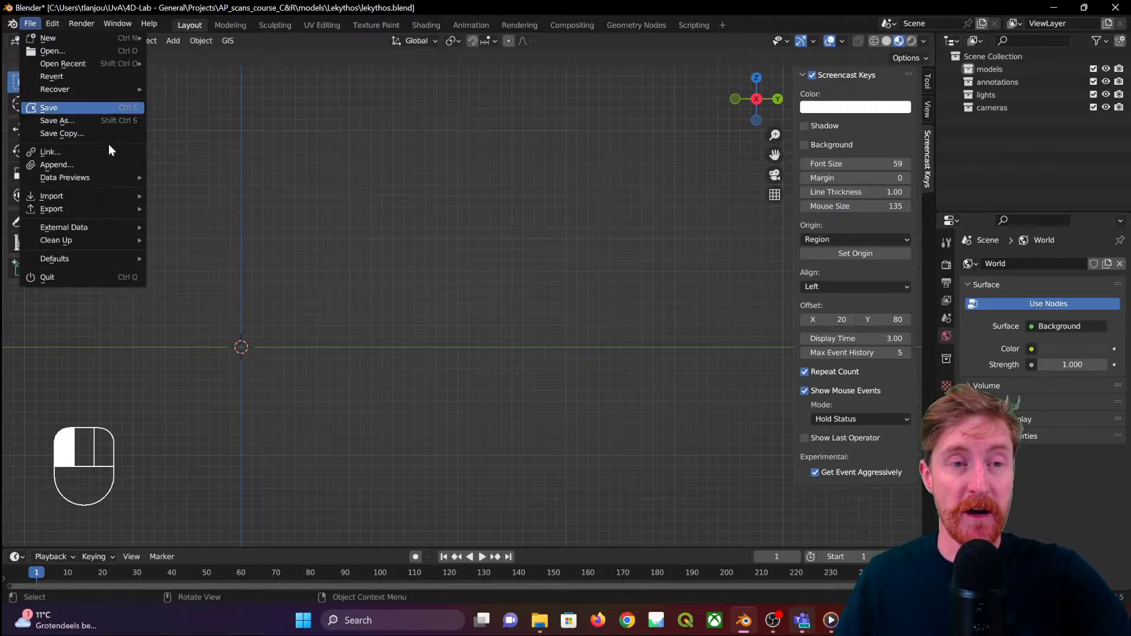
{"action": "mouse_move", "coordinate": [119, 200]}
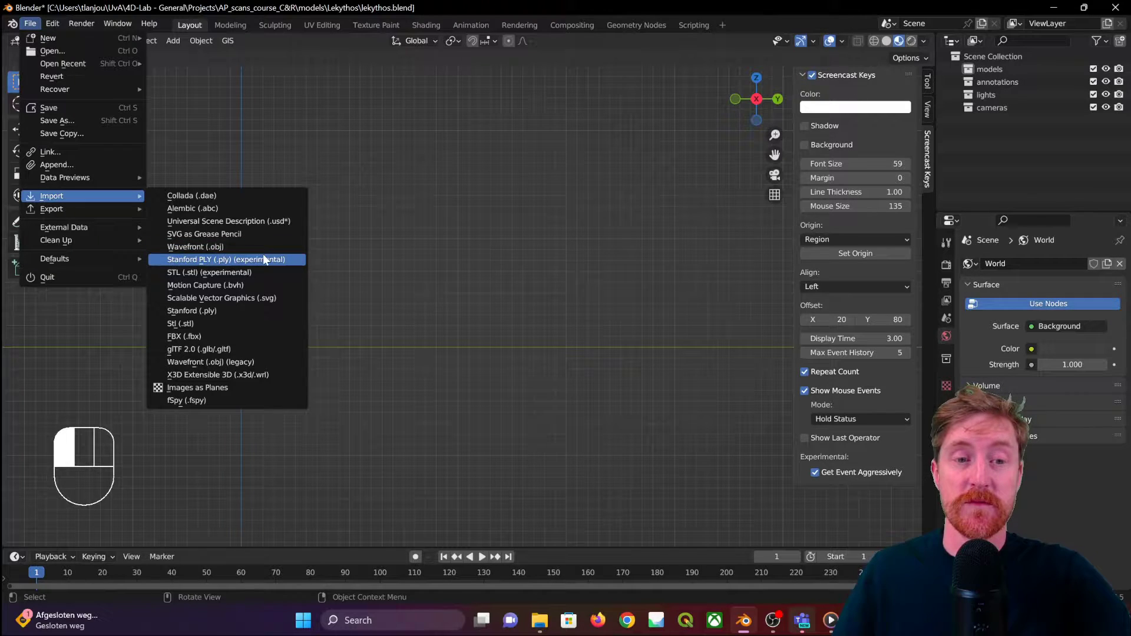
{"action": "left_click", "coordinate": [215, 248]}
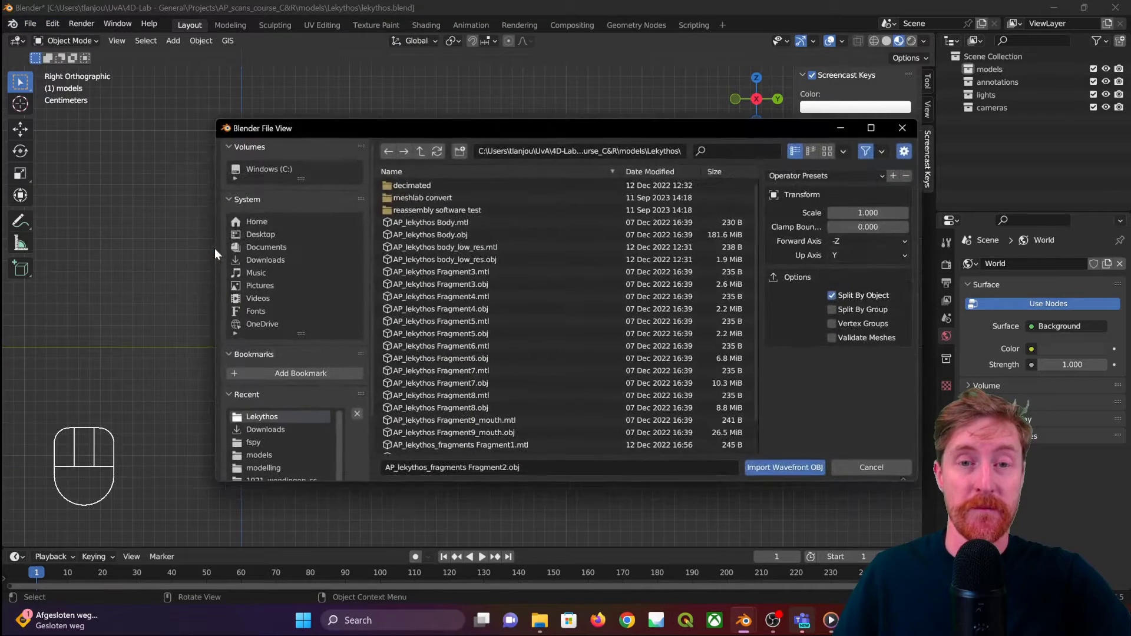
Select Body.obj, body_low_res.obj and Fragment1–9 .obj files in the Lekythos folder
{"action": "left_click", "coordinate": [466, 234]}
{"action": "left_click", "coordinate": [483, 258], "text": "ctrl"}
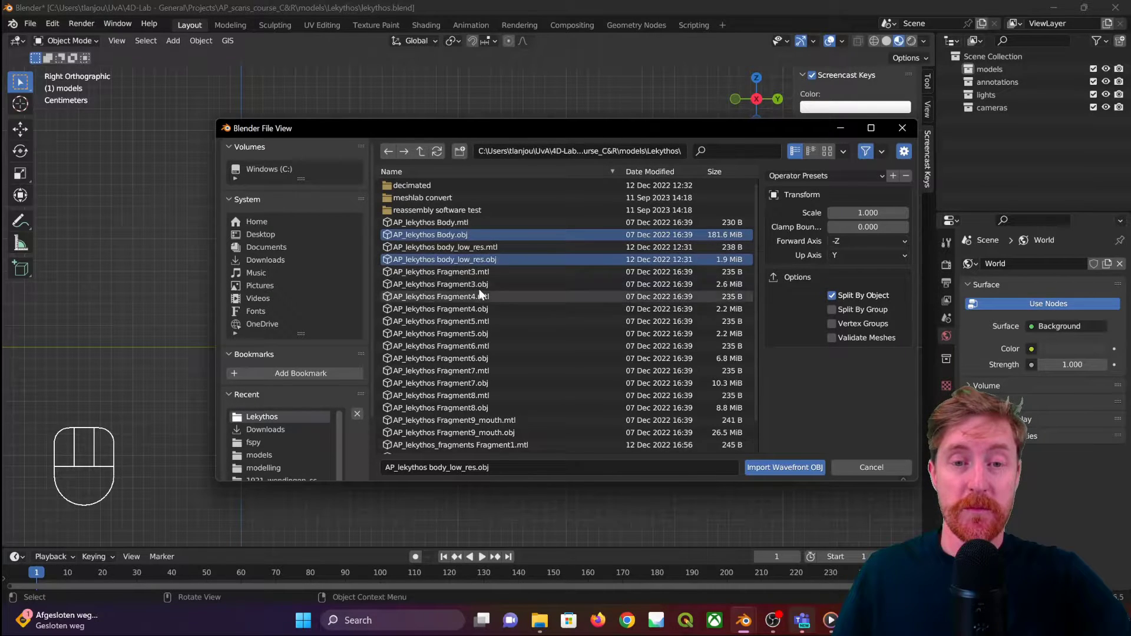
{"action": "left_click", "coordinate": [477, 283], "text": "ctrl"}
{"action": "left_click", "coordinate": [479, 309], "text": "ctrl"}
{"action": "left_click", "coordinate": [479, 333], "text": "ctrl"}
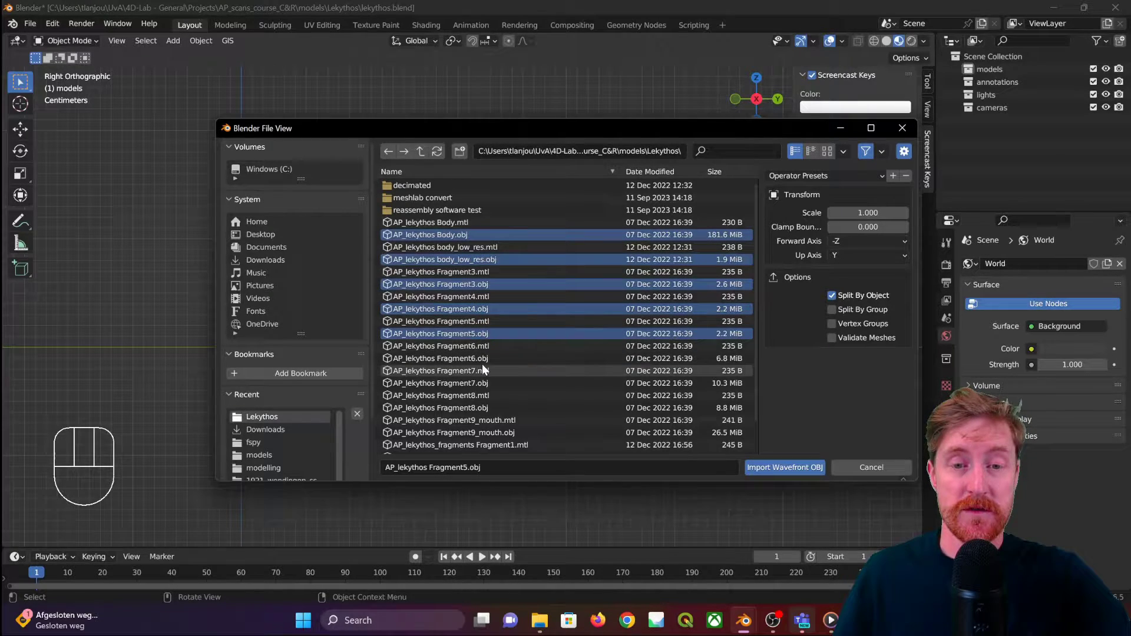
{"action": "left_click", "coordinate": [482, 358], "text": "ctrl"}
{"action": "left_click", "coordinate": [482, 384], "text": "ctrl"}
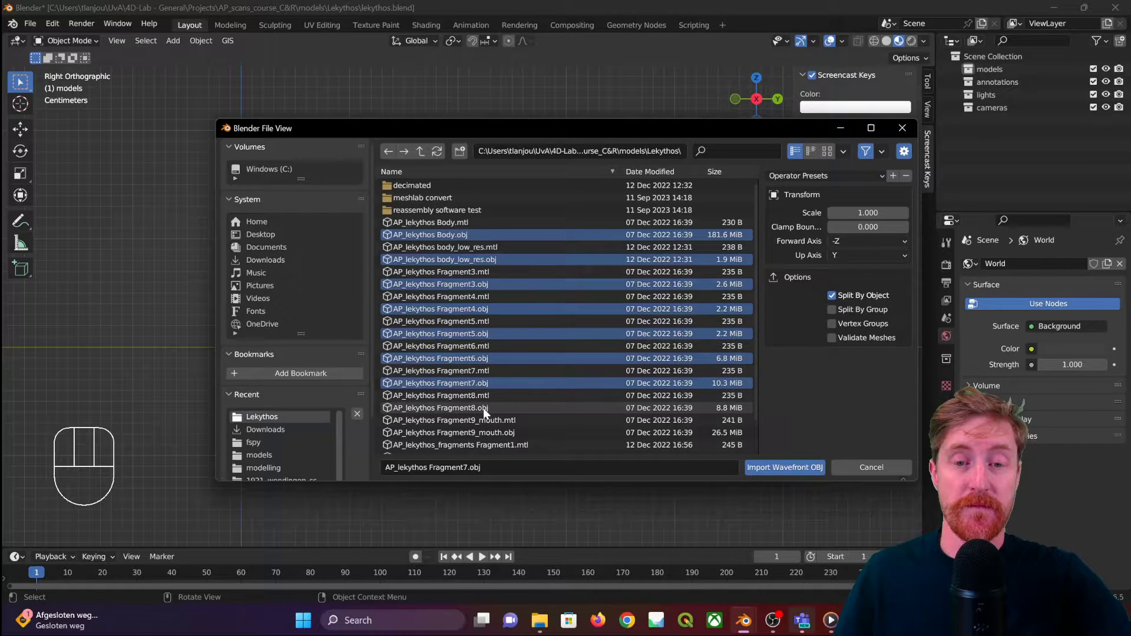
{"action": "left_click", "coordinate": [483, 408], "text": "ctrl"}
{"action": "left_click", "coordinate": [500, 433], "text": "ctrl"}
{"action": "scroll", "coordinate": [504, 433], "scroll_direction": "down", "scroll_amount": 2}
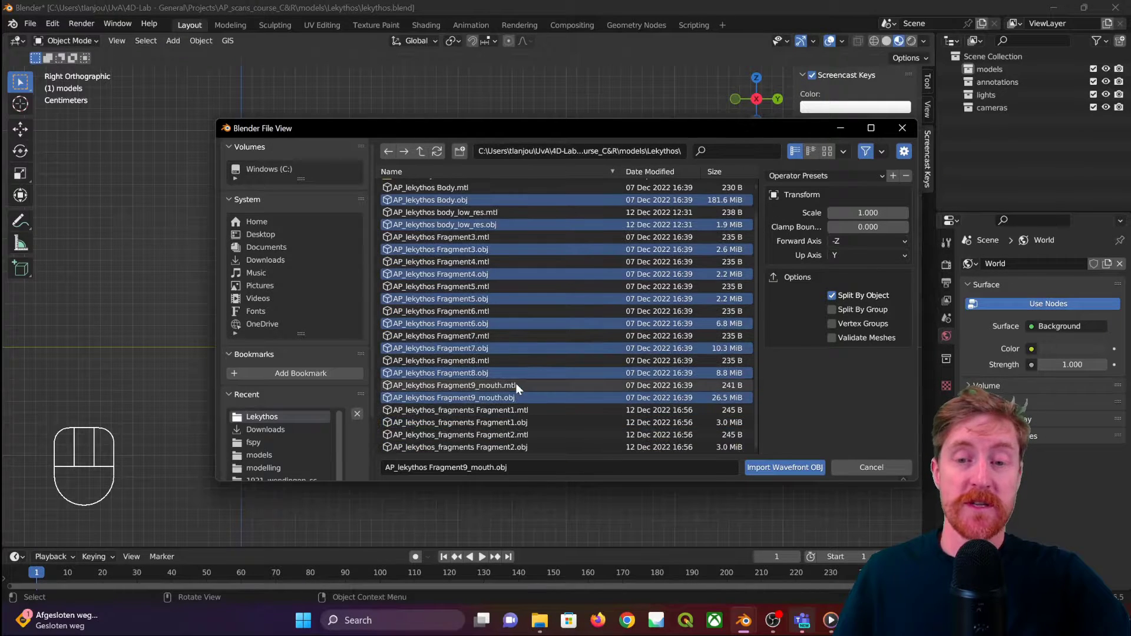
{"action": "left_click", "coordinate": [502, 424], "text": "ctrl"}
{"action": "left_click", "coordinate": [517, 447], "text": "ctrl"}
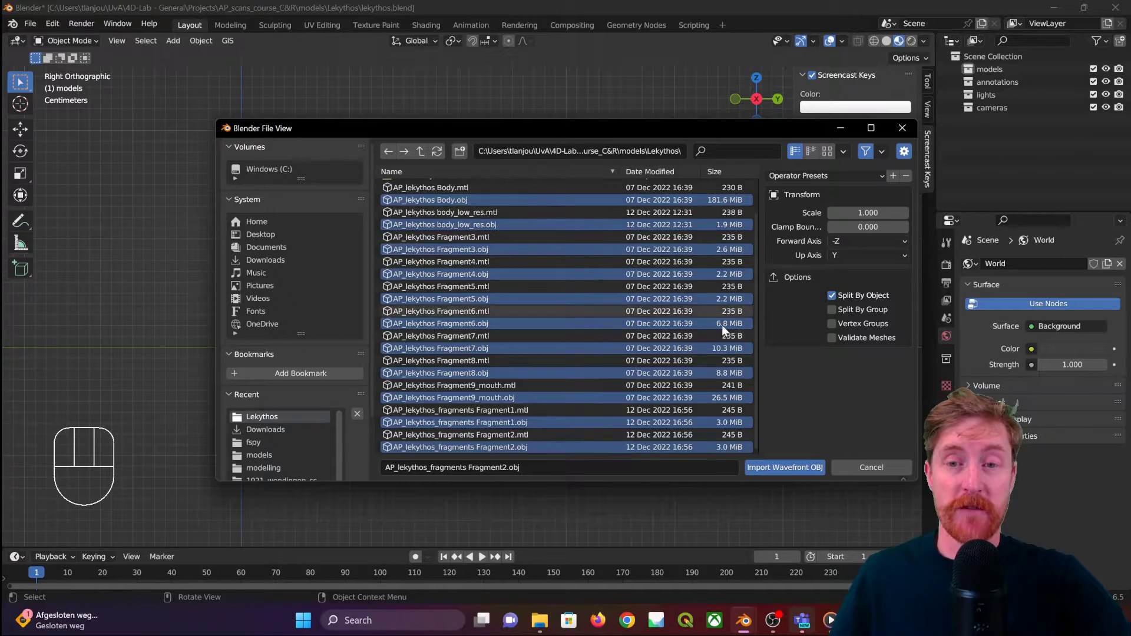
Import the chosen OBJ files and frame the lekythos in the viewport
{"action": "left_click", "coordinate": [789, 467]}
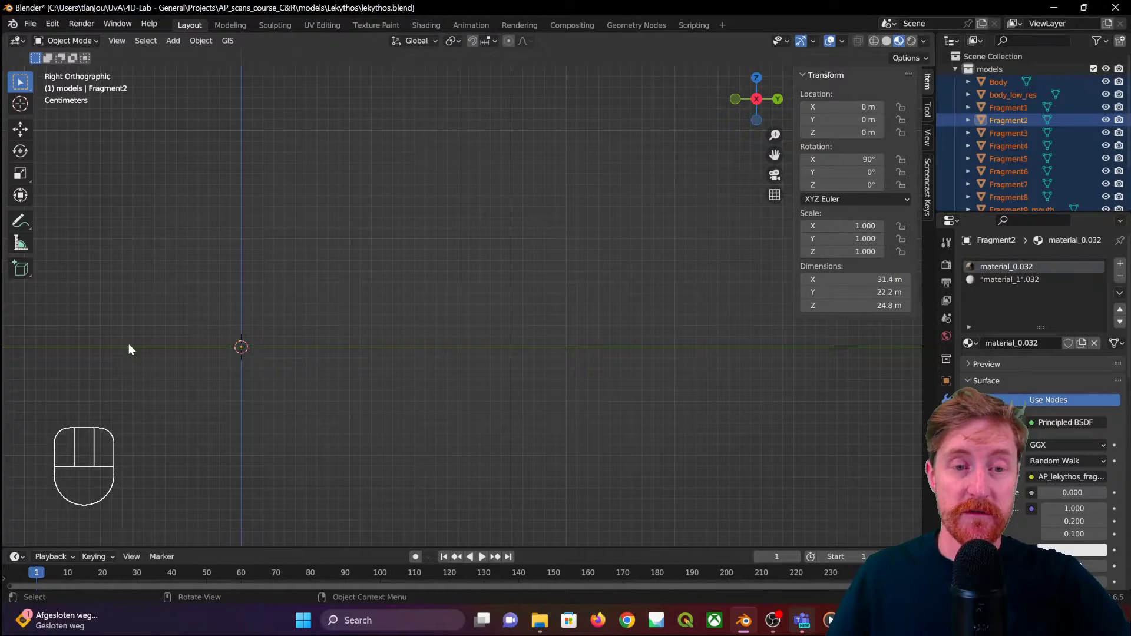
{"action": "middle_click_drag", "start_coordinate": [255, 340], "coordinate": [337, 337]}
{"action": "middle_click_drag", "start_coordinate": [583, 261], "coordinate": [204, 376], "text": "shift"}
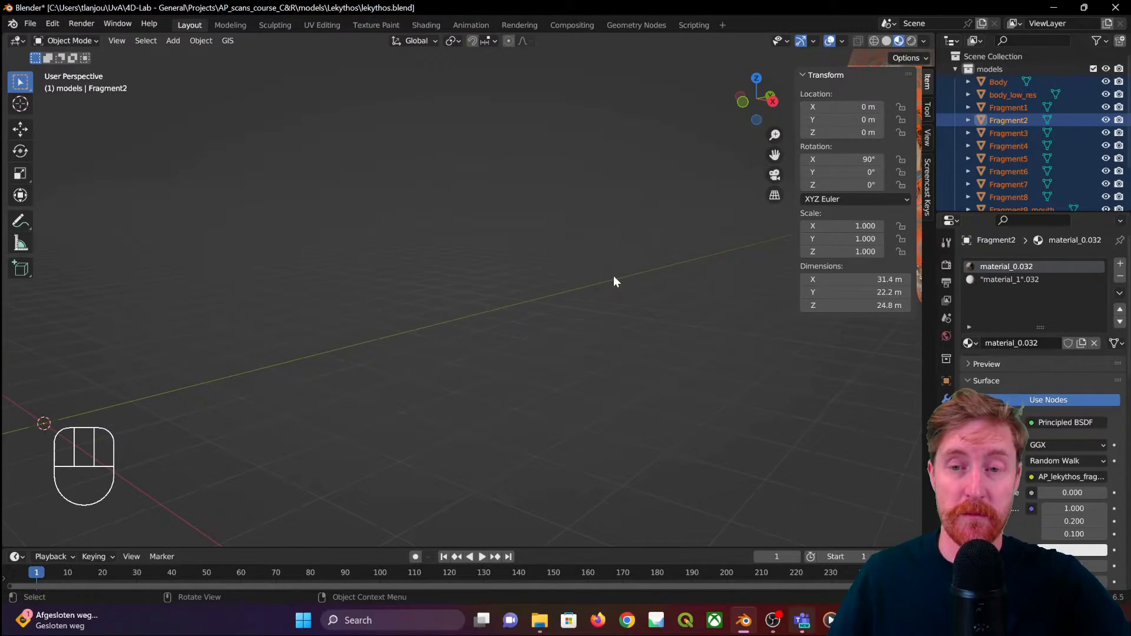
{"action": "key", "text": "n"}
{"action": "scroll", "coordinate": [614, 275], "scroll_direction": "down", "scroll_amount": 5}
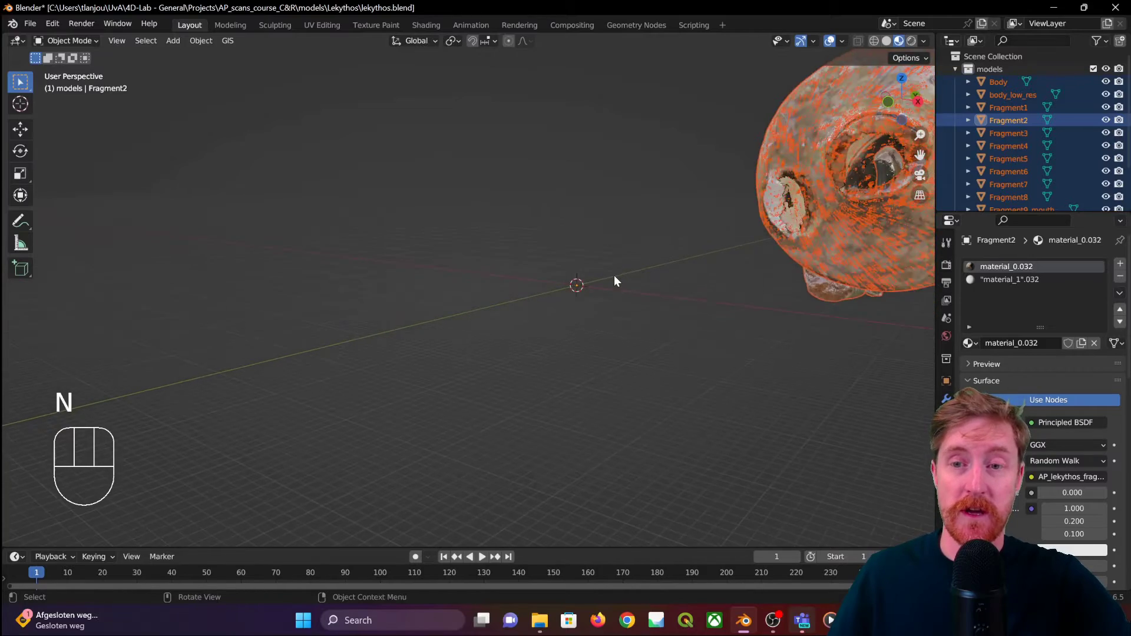
{"action": "middle_click_drag", "start_coordinate": [676, 277], "coordinate": [631, 297], "text": "shift"}
{"action": "scroll", "coordinate": [682, 270], "scroll_direction": "up", "scroll_amount": 2}
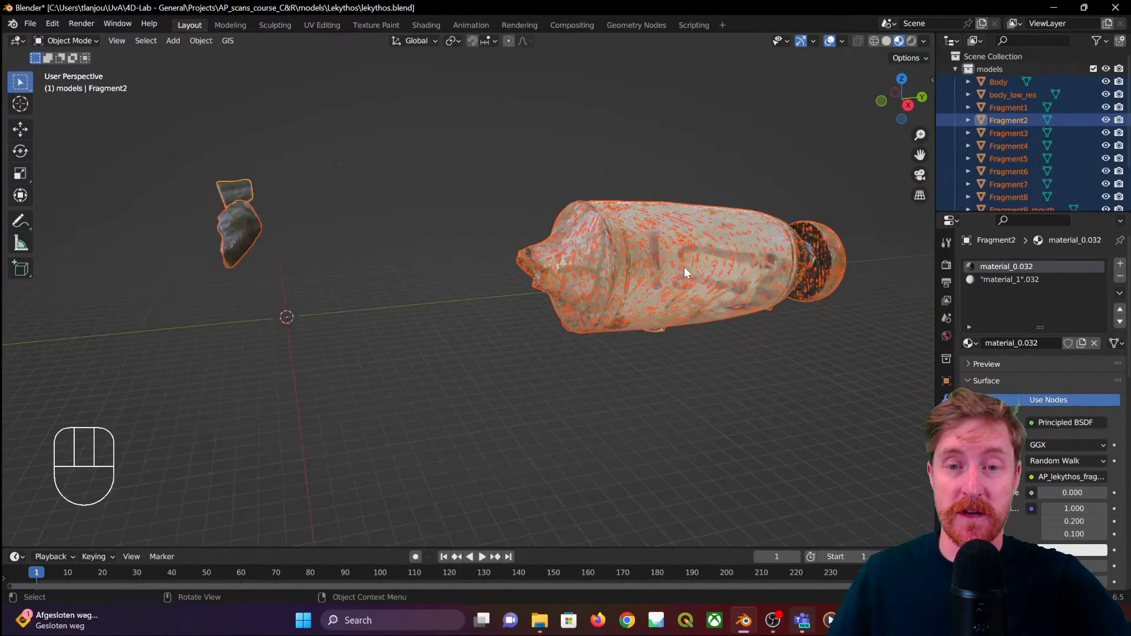
{"action": "scroll", "coordinate": [681, 268], "scroll_direction": "down", "scroll_amount": 2}
{"action": "scroll", "coordinate": [684, 271], "scroll_direction": "up", "scroll_amount": 3}
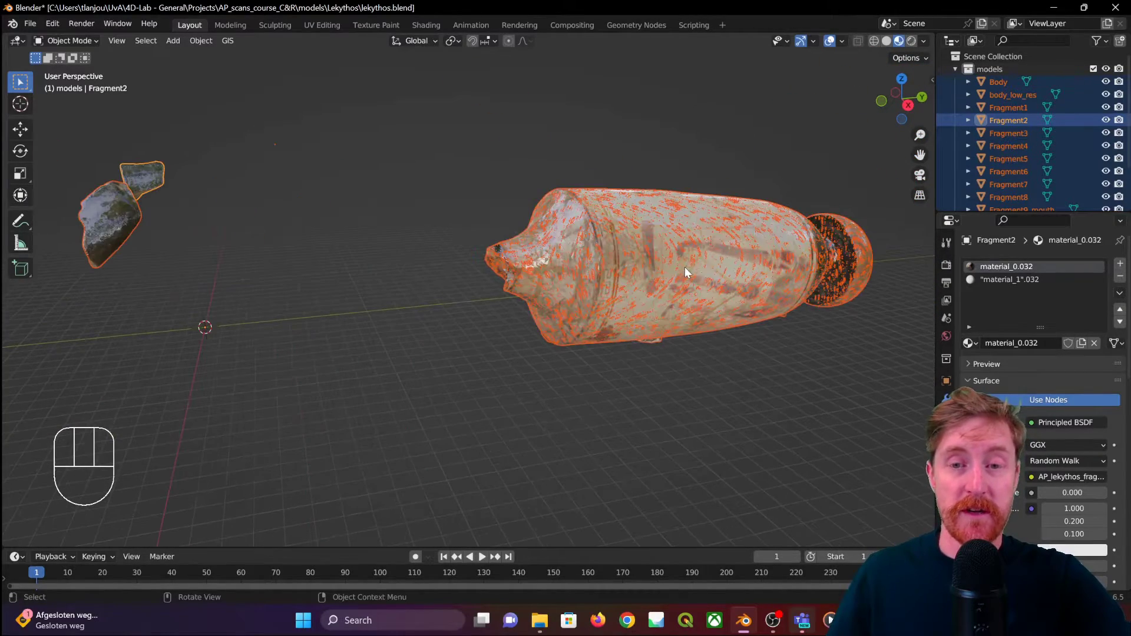
Select body_low_res and view the models in Solid shading from the side and base
{"action": "left_click", "coordinate": [572, 243]}
{"action": "middle_click_drag", "start_coordinate": [243, 263], "coordinate": [433, 228]}
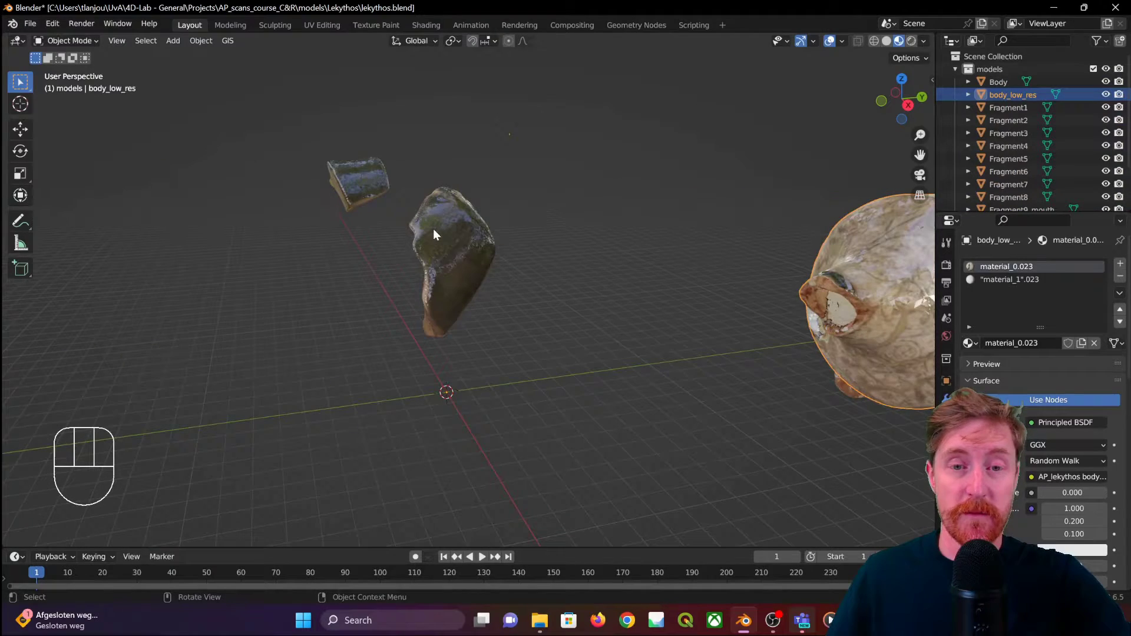
{"action": "left_click", "coordinate": [887, 41]}
{"action": "mouse_move", "coordinate": [766, 148]}
{"action": "middle_mouse_down"}
{"action": "mouse_move", "coordinate": [574, 242]}
{"action": "mouse_move", "coordinate": [660, 246]}
{"action": "mouse_move", "coordinate": [197, 231]}
{"action": "mouse_move", "coordinate": [204, 220]}
{"action": "middle_mouse_up"}
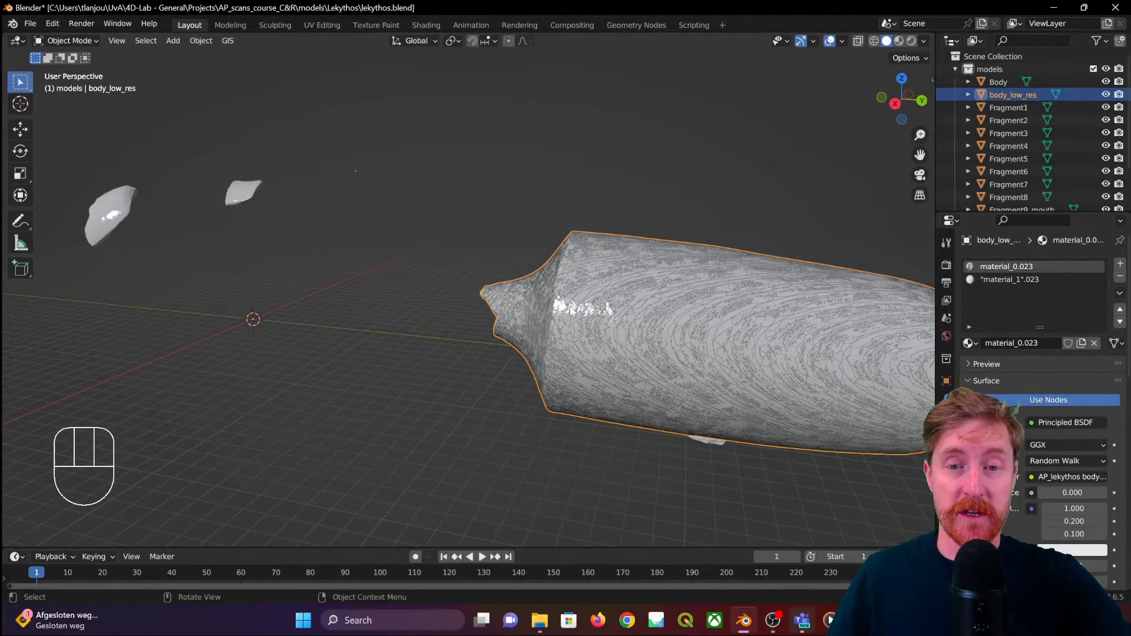
{"action": "middle_click_drag", "start_coordinate": [415, 306], "coordinate": [469, 306], "text": "shift"}
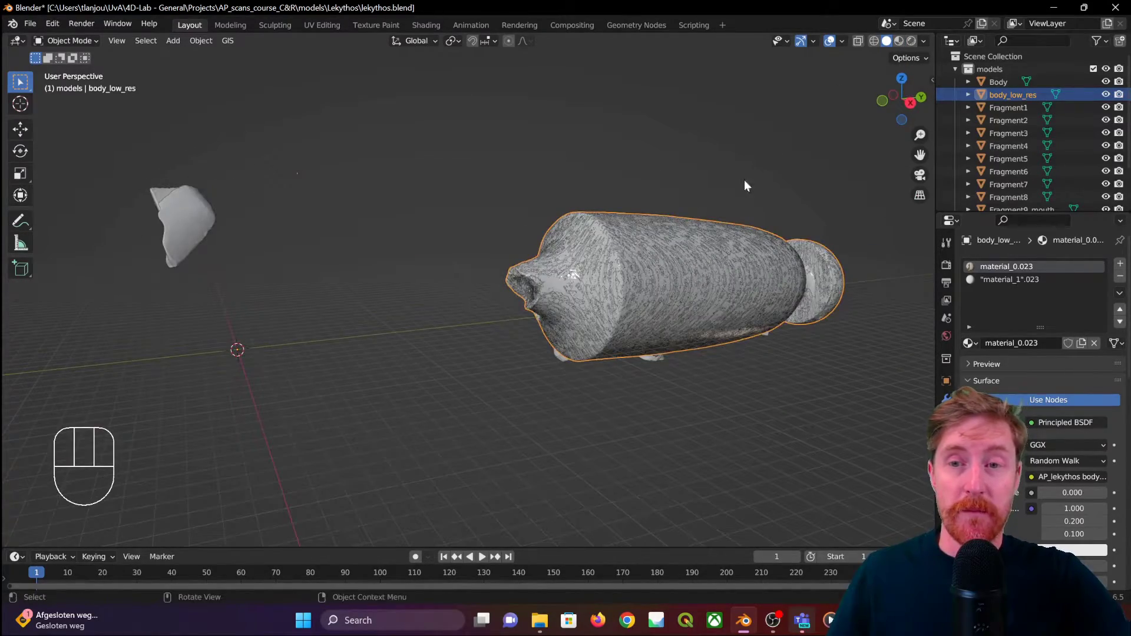
Switch to Material Preview shading and box-select the body and all fragments
{"action": "left_click", "coordinate": [900, 41]}
{"action": "middle_click_drag", "start_coordinate": [727, 266], "coordinate": [609, 249]}
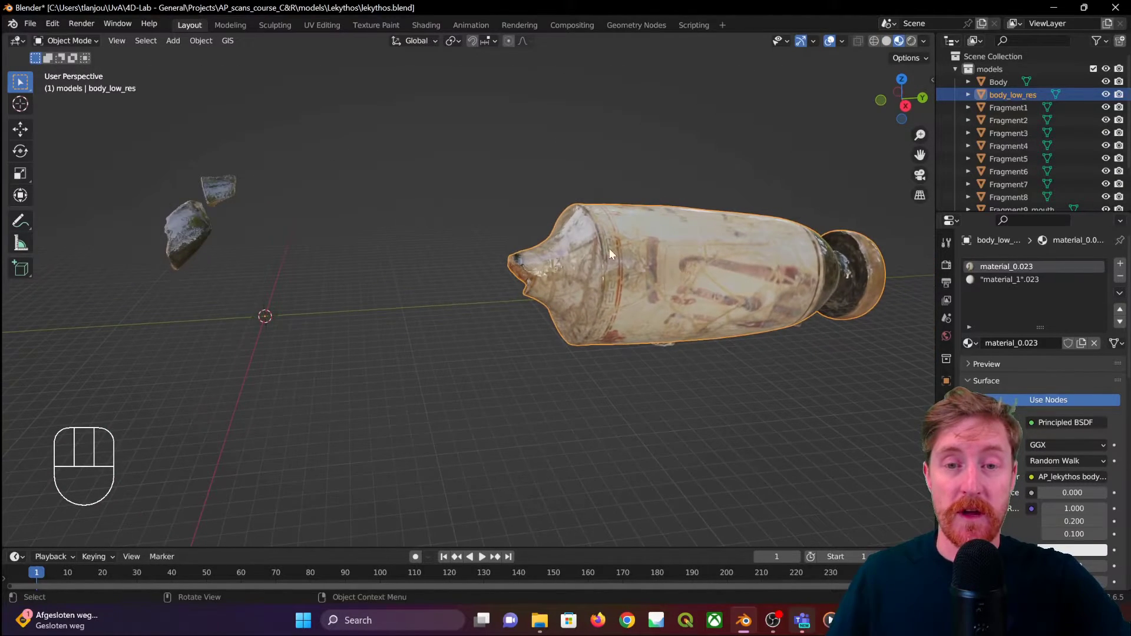
{"action": "scroll", "coordinate": [676, 248], "scroll_direction": "down", "scroll_amount": 2}
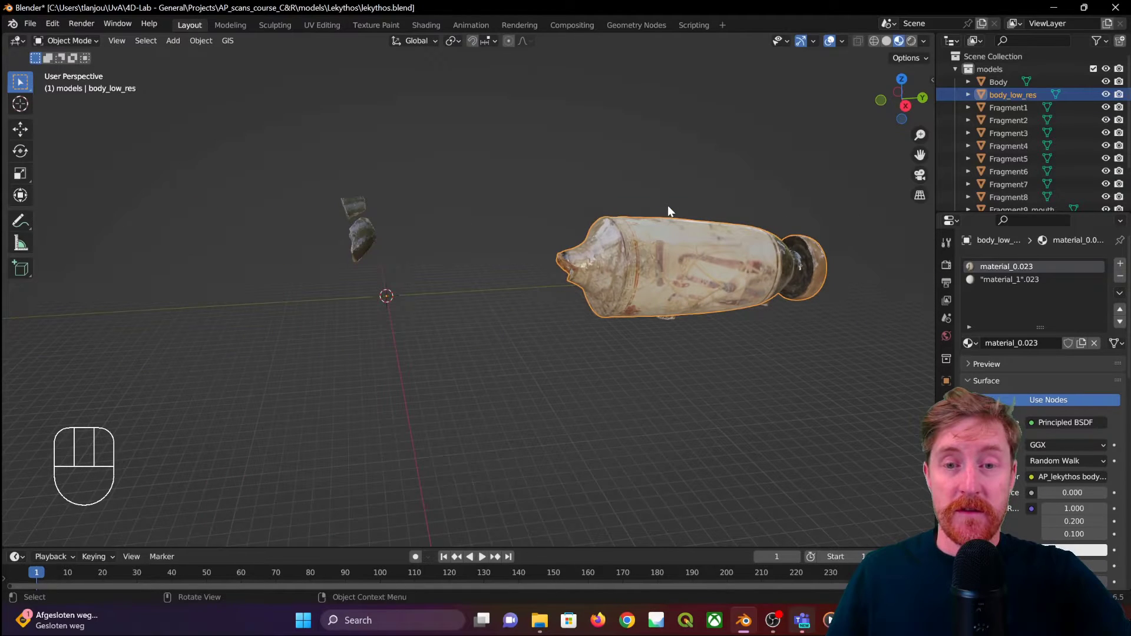
{"action": "left_click_drag", "start_coordinate": [244, 128], "coordinate": [841, 358]}
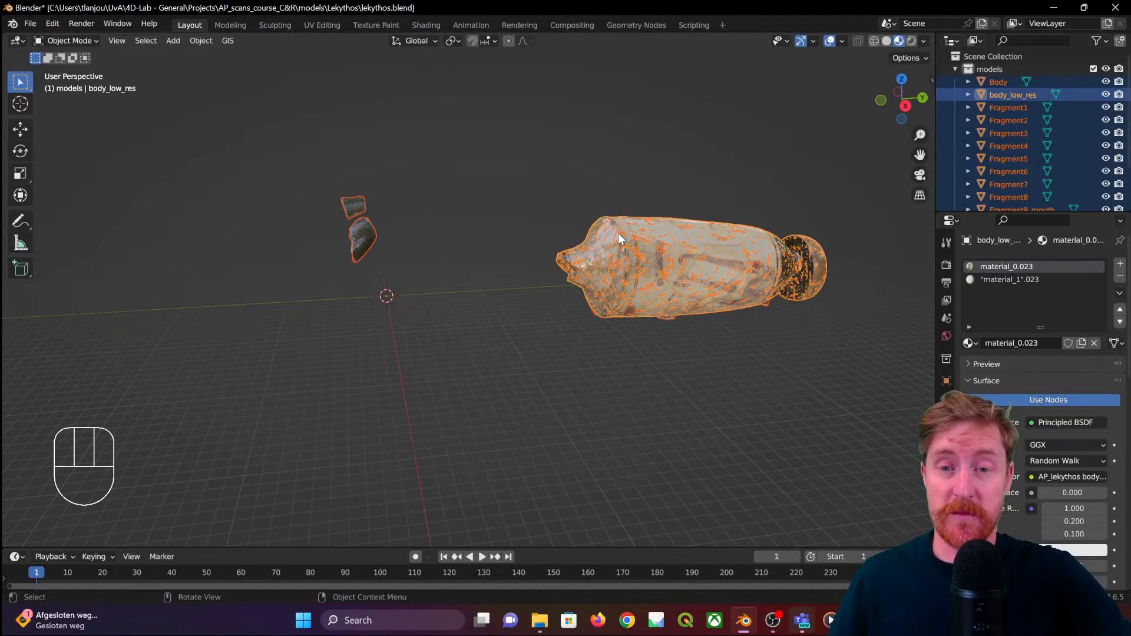
Box-select the vessel and every fragment and scale them by 0.001
{"action": "middle_click_drag", "start_coordinate": [755, 241], "coordinate": [694, 272], "text": "shift"}
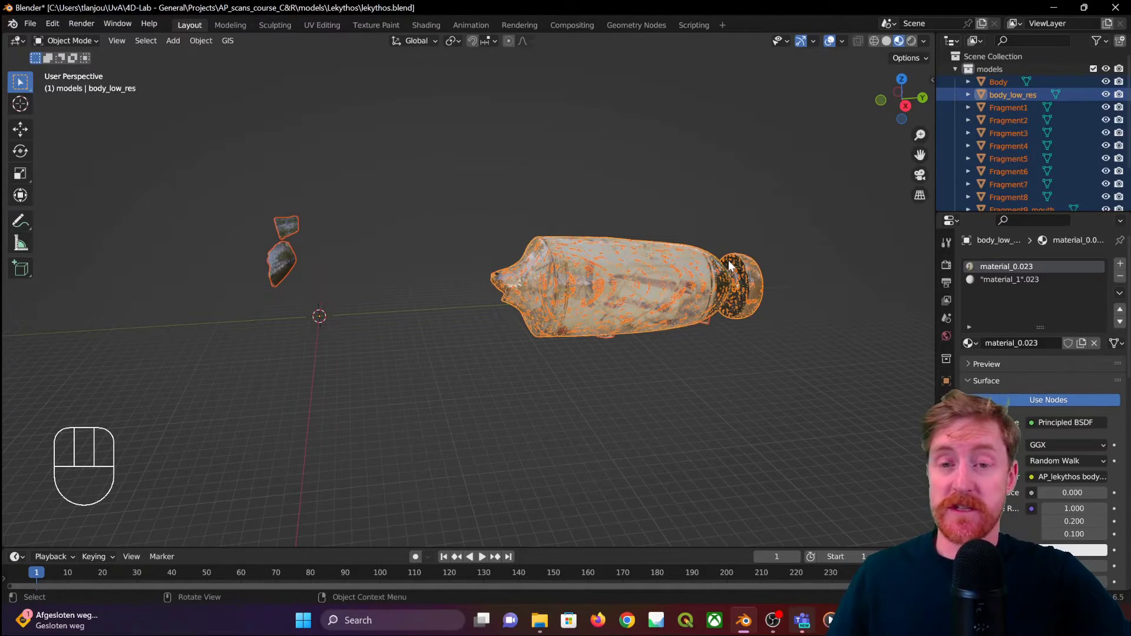
{"action": "left_click", "coordinate": [495, 215]}
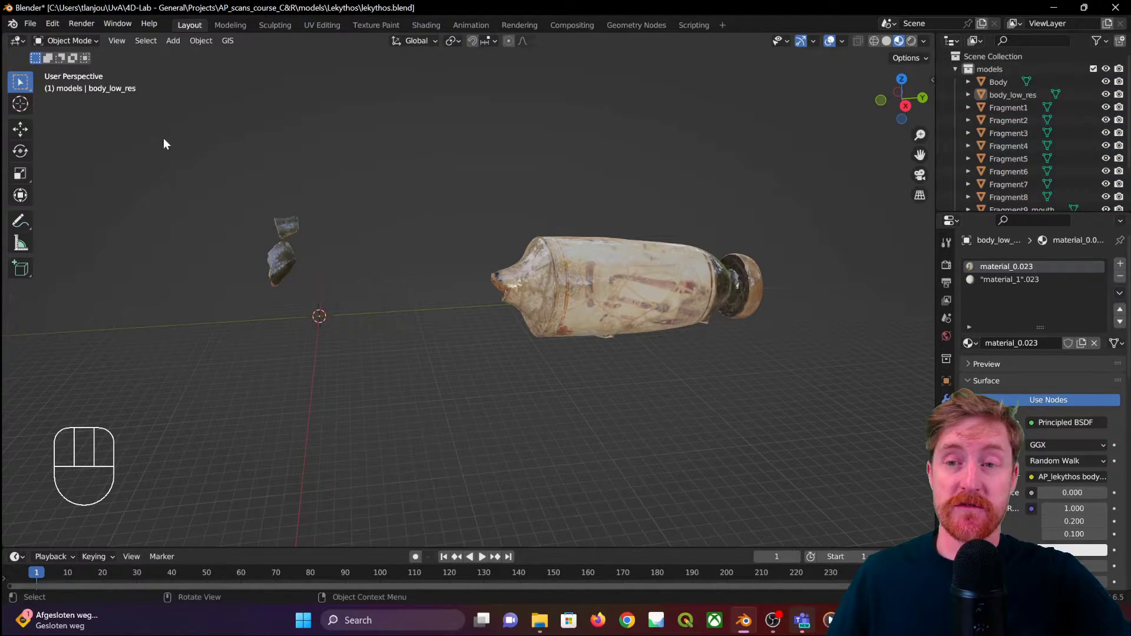
{"action": "left_click_drag", "start_coordinate": [165, 144], "coordinate": [823, 431]}
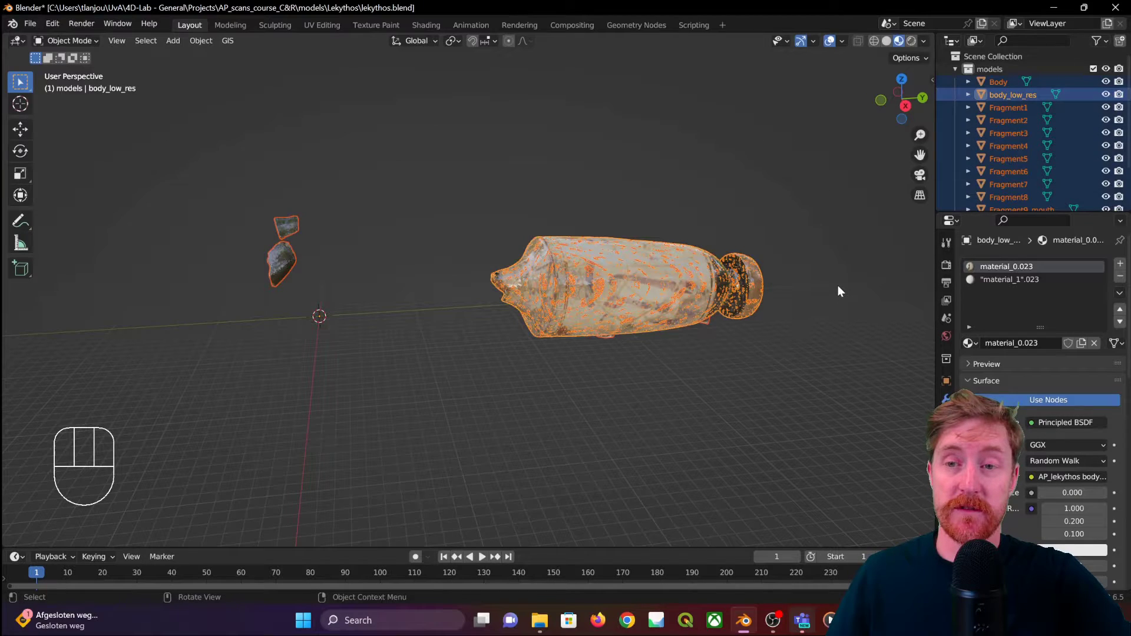
{"action": "key", "text": "s"}
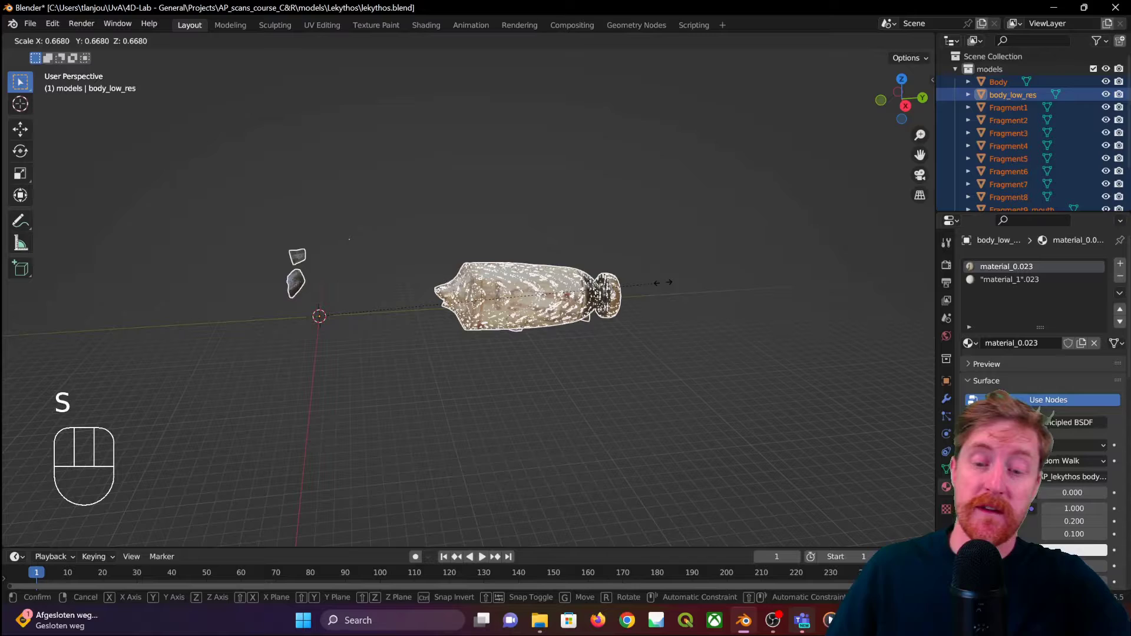
{"action": "type", "text": "0.00"}
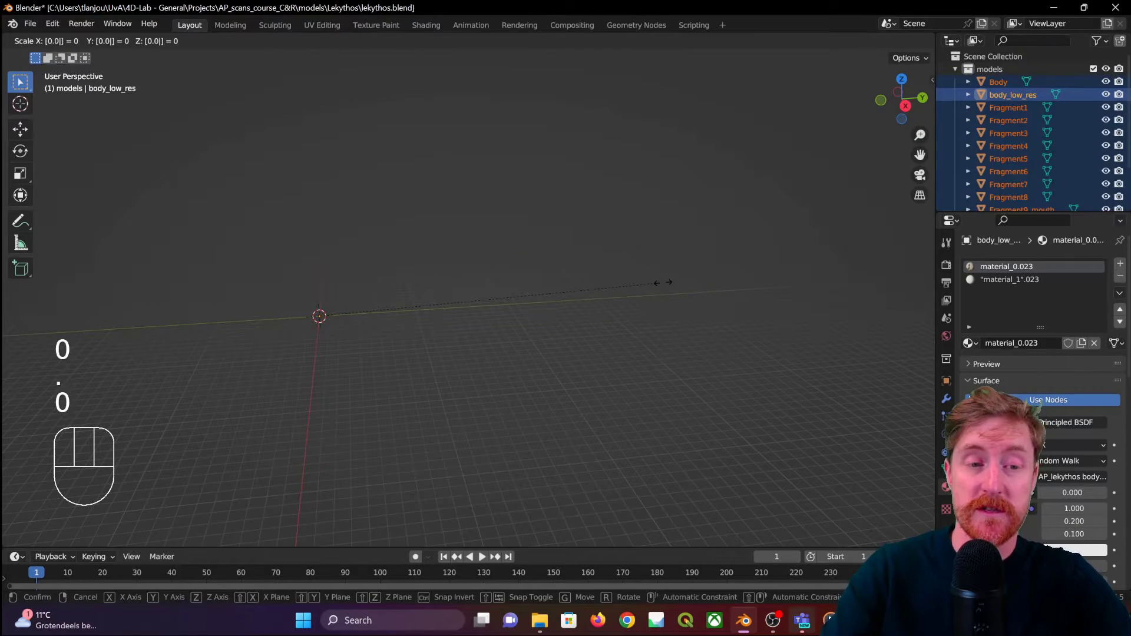
{"action": "type", "text": "1"}
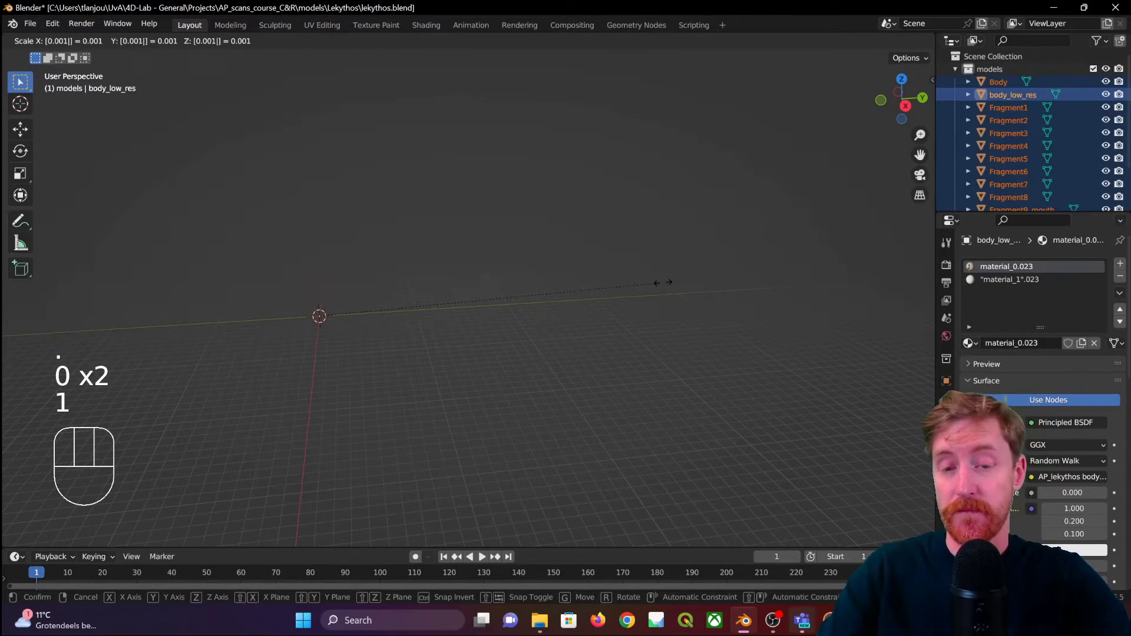
{"action": "key", "text": "Return"}
Show the sidebar and select Body, confirming its 0.136 × 0.138 × 0.426 m dimensions
{"action": "key", "text": "n"}
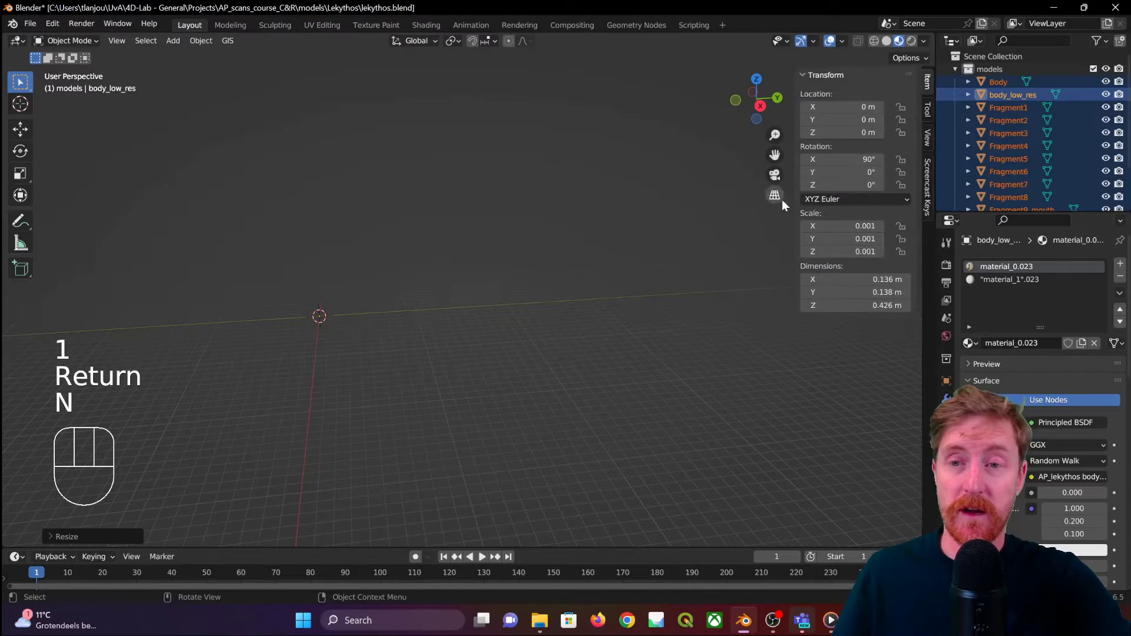
{"action": "middle_click_drag", "start_coordinate": [534, 307], "coordinate": [710, 318], "text": "shift"}
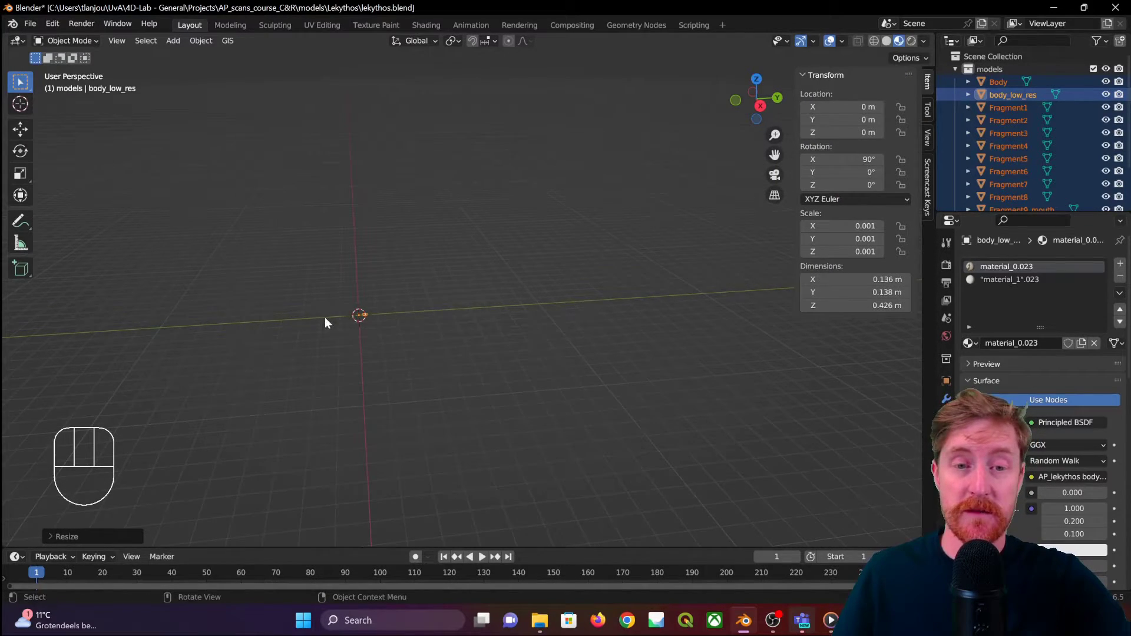
{"action": "scroll", "coordinate": [357, 308], "scroll_direction": "up", "scroll_amount": 10}
{"action": "scroll", "coordinate": [301, 276], "scroll_direction": "up", "scroll_amount": 4}
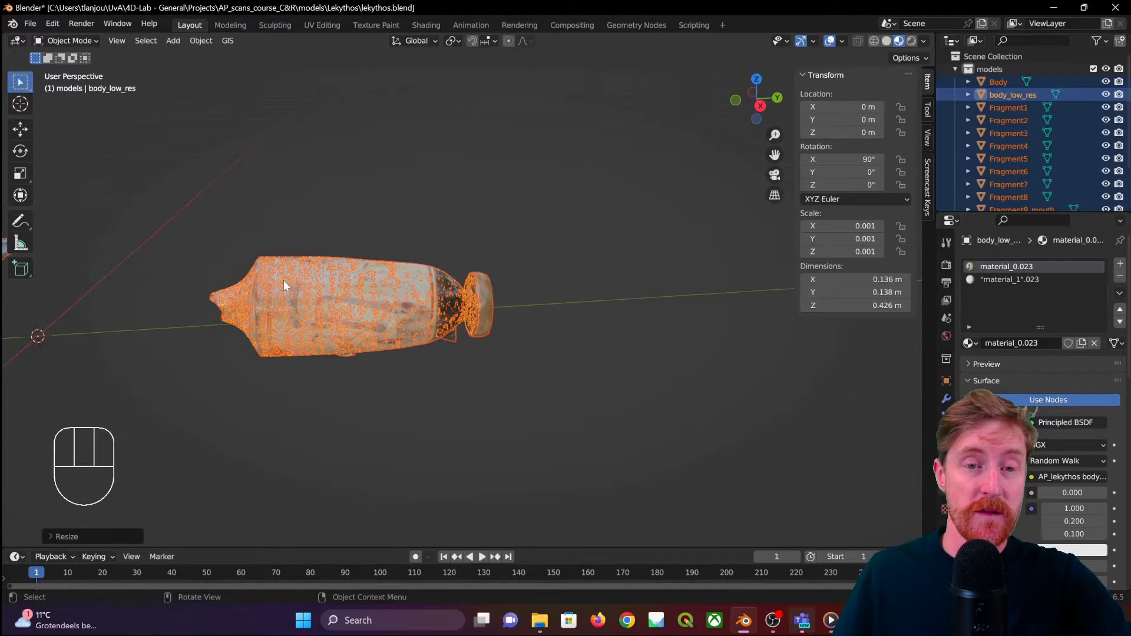
{"action": "left_click", "coordinate": [348, 287]}
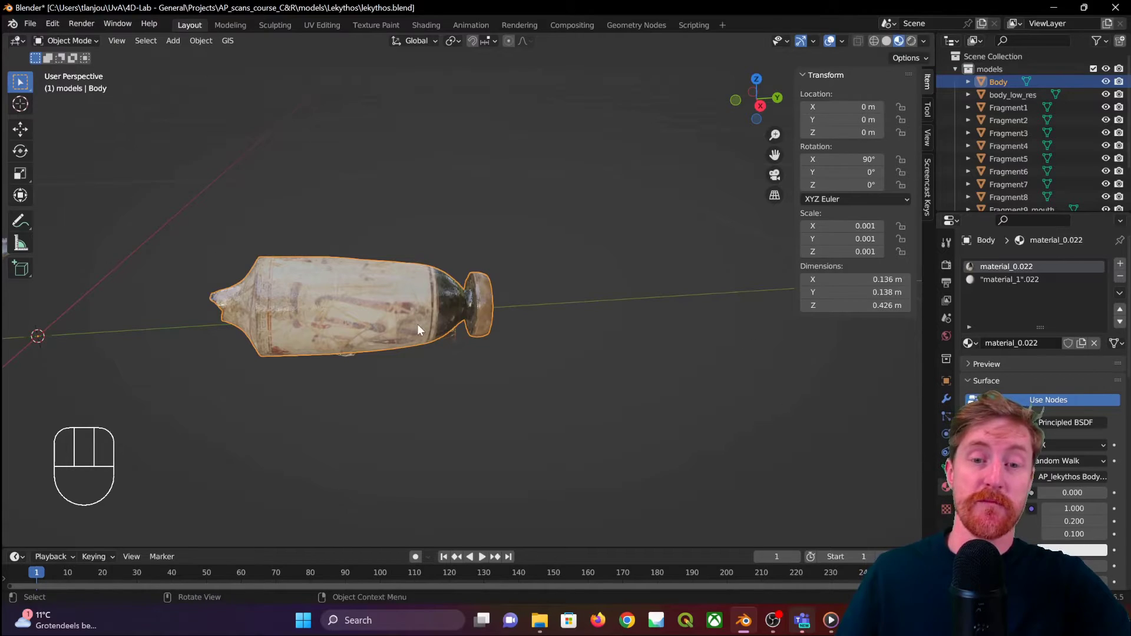
{"action": "scroll", "coordinate": [310, 320], "scroll_direction": "down", "scroll_amount": 3}
{"action": "middle_click_drag", "start_coordinate": [310, 321], "coordinate": [237, 277], "text": "shift"}
{"action": "scroll", "coordinate": [301, 320], "scroll_direction": "up", "scroll_amount": 2}
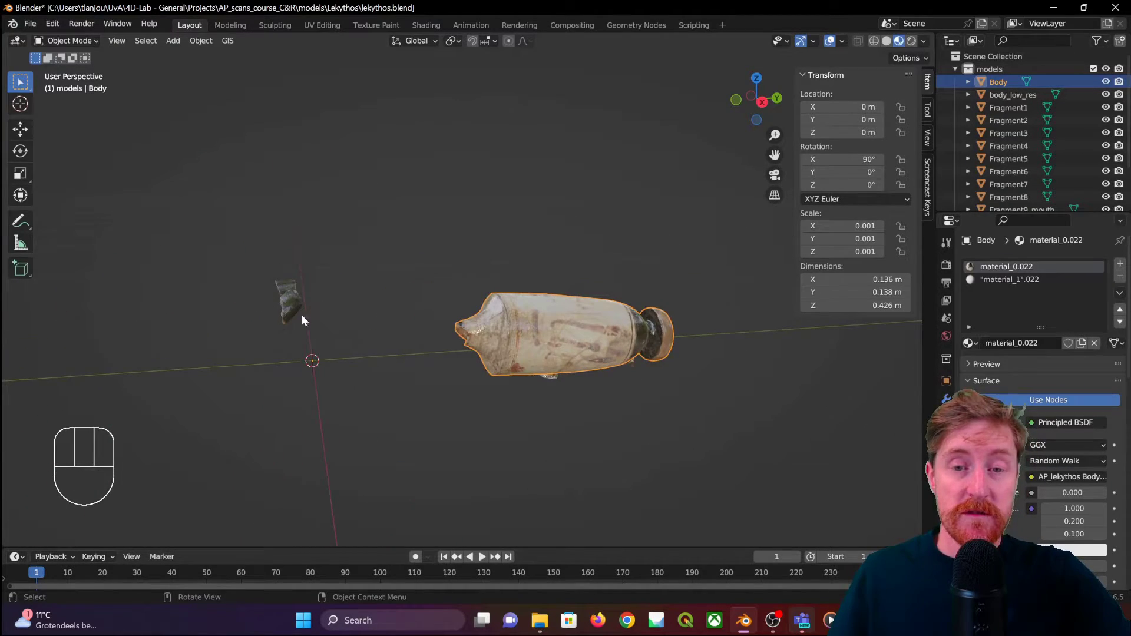
{"action": "middle_click_drag", "start_coordinate": [602, 385], "coordinate": [340, 357], "text": "shift"}
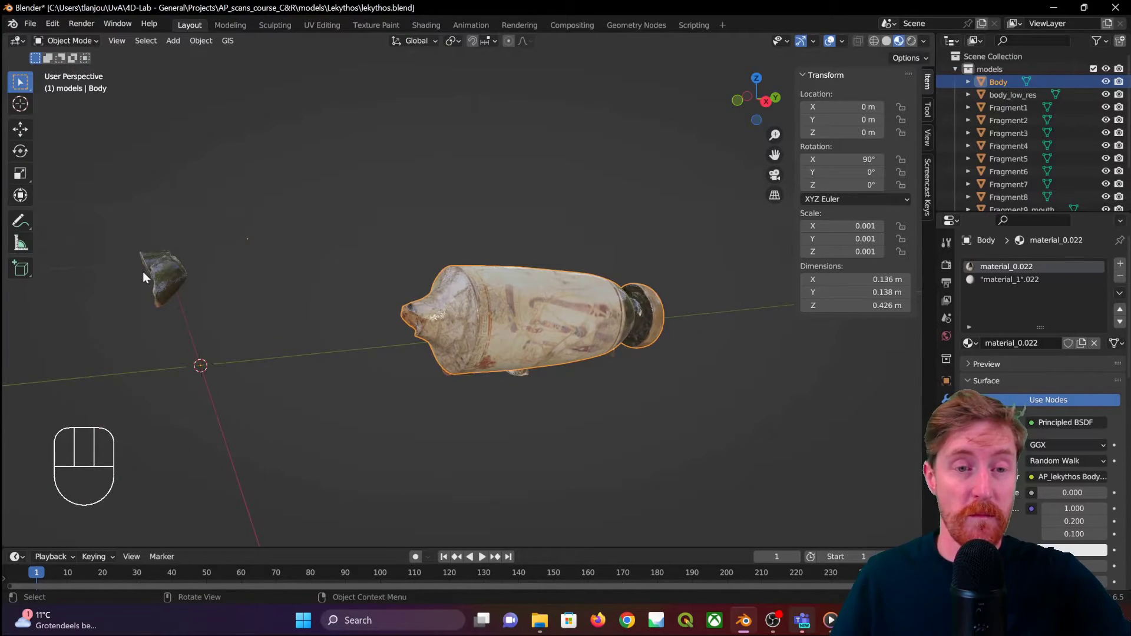
{"action": "middle_click_drag", "start_coordinate": [446, 287], "coordinate": [517, 283]}
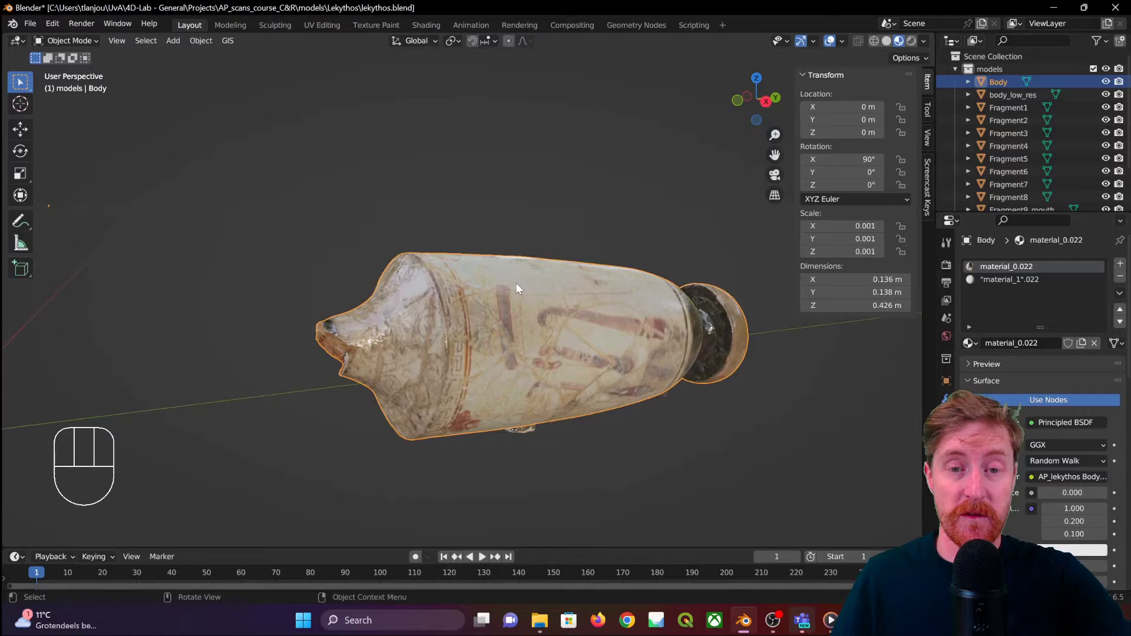
{"action": "scroll", "coordinate": [517, 283], "scroll_direction": "down", "scroll_amount": 1}
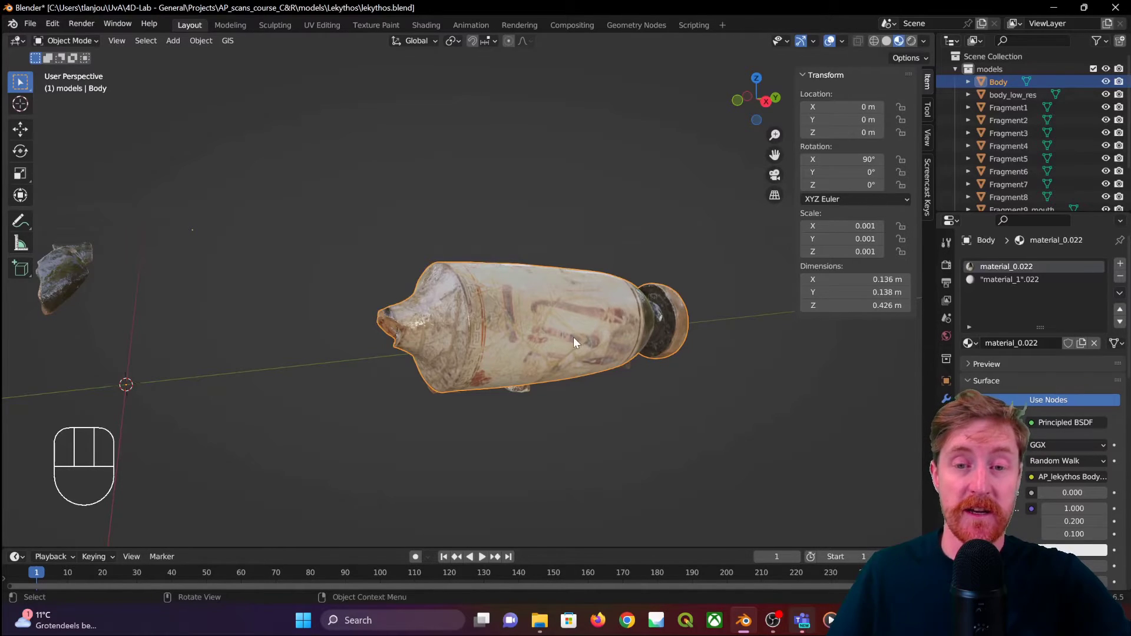
{"action": "mouse_move", "coordinate": [607, 329]}
{"action": "middle_mouse_down"}
{"action": "mouse_move", "coordinate": [558, 325]}
{"action": "mouse_move", "coordinate": [545, 309]}
{"action": "mouse_move", "coordinate": [553, 301]}
{"action": "mouse_move", "coordinate": [607, 322]}
{"action": "middle_mouse_up"}
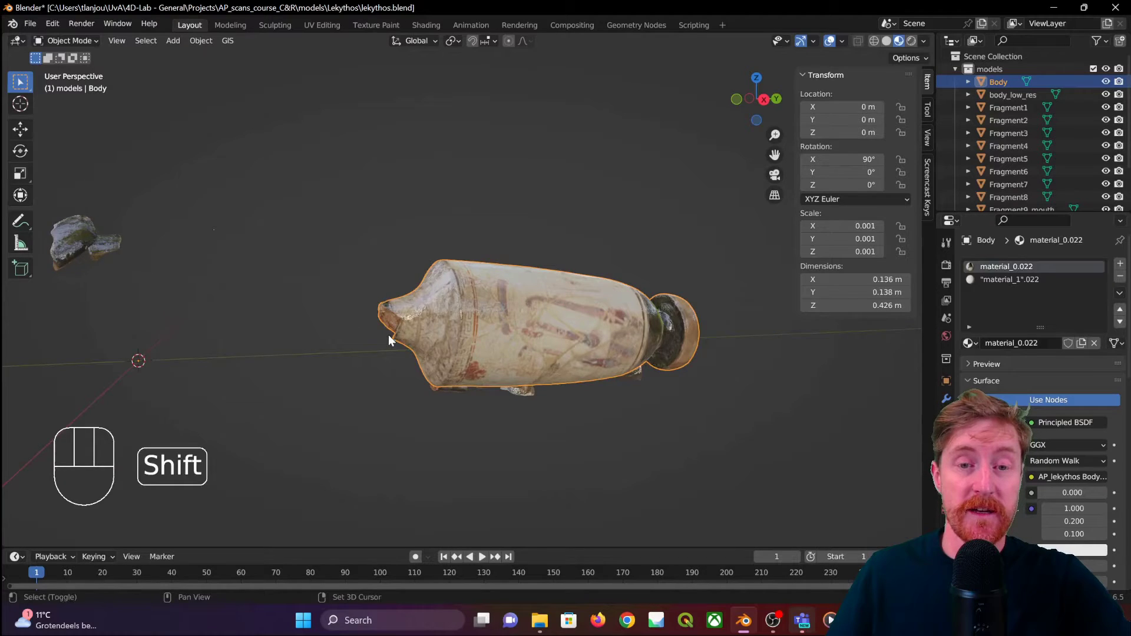
{"action": "middle_click_drag", "start_coordinate": [389, 340], "coordinate": [536, 328], "text": "shift"}
{"action": "scroll", "coordinate": [537, 328], "scroll_direction": "up", "scroll_amount": 2}
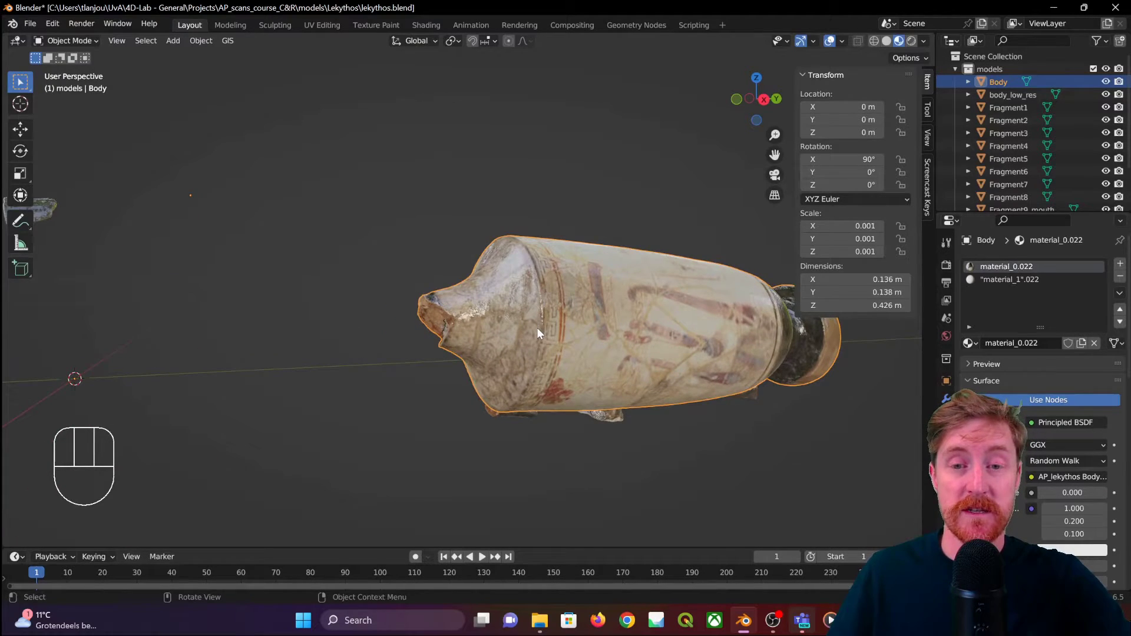
{"action": "scroll", "coordinate": [537, 327], "scroll_direction": "down", "scroll_amount": 2}
{"action": "middle_click_drag", "start_coordinate": [538, 328], "coordinate": [576, 334]}
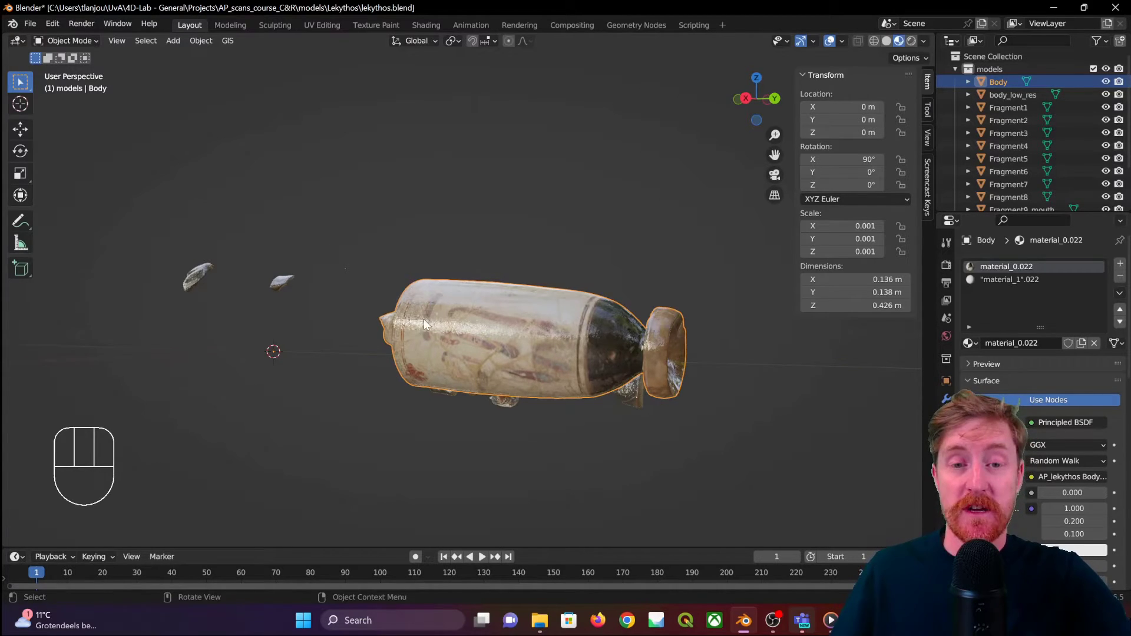
{"action": "middle_click_drag", "start_coordinate": [423, 320], "coordinate": [283, 238]}
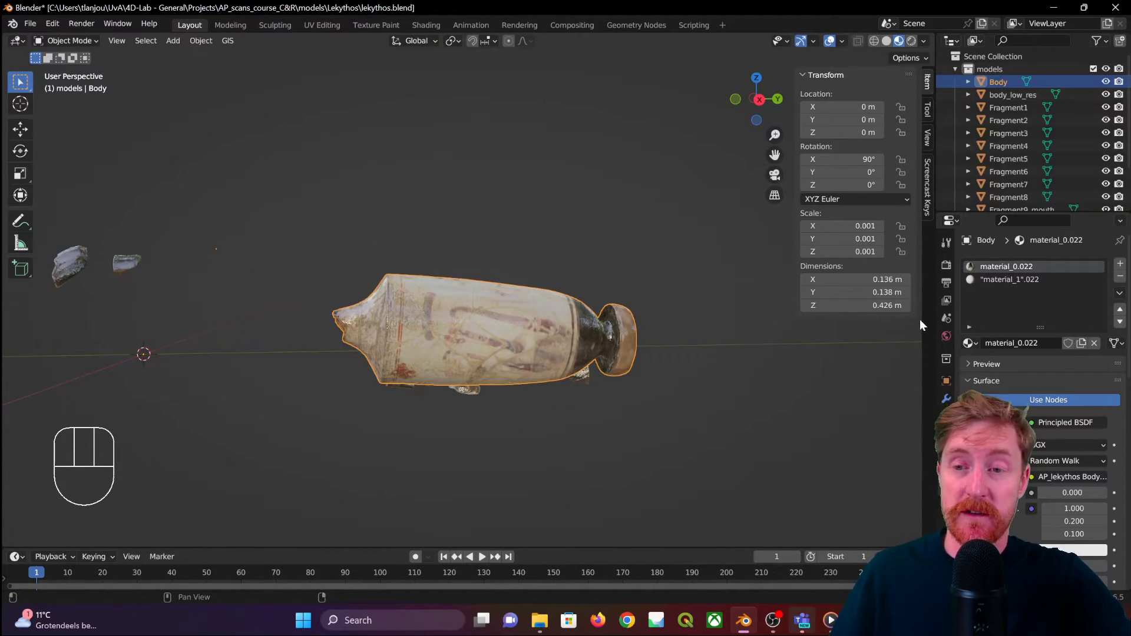
{"action": "key", "text": "alt+a"}
Select the Body and raise its Principled BSDF Roughness from 0 to 1
{"action": "left_click", "coordinate": [500, 341]}
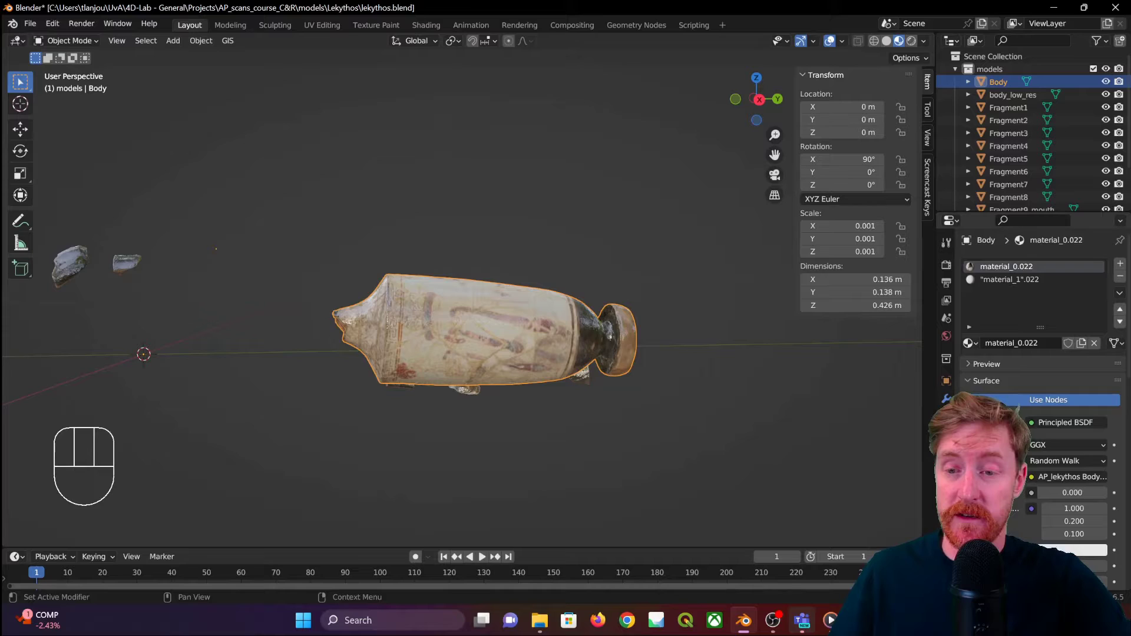
{"action": "scroll", "coordinate": [1037, 383], "scroll_direction": "down", "scroll_amount": 8}
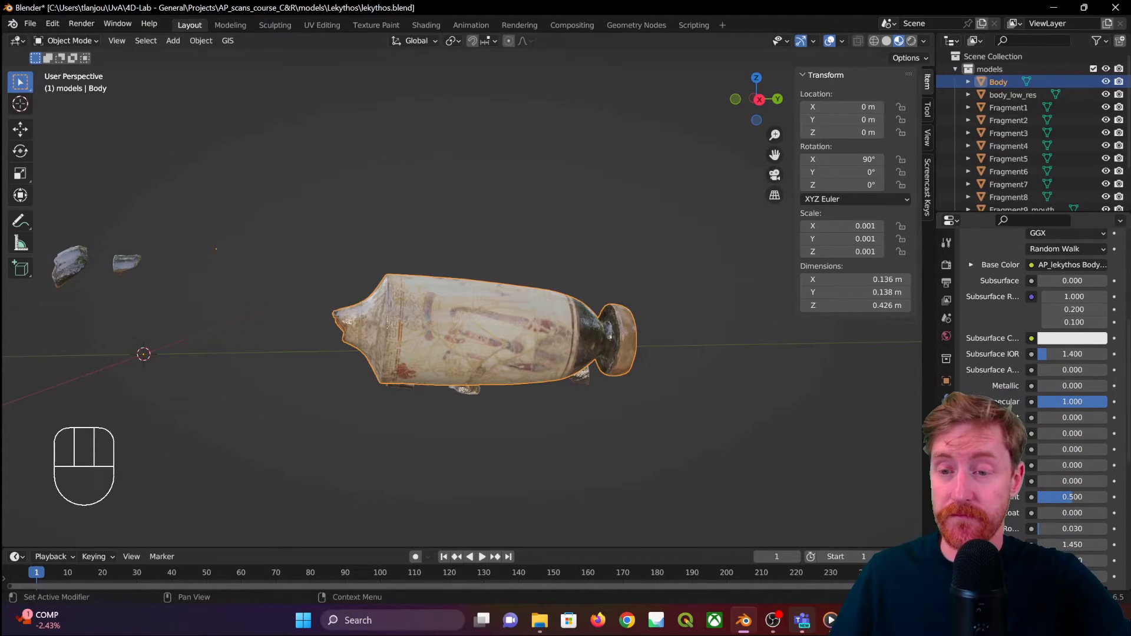
{"action": "scroll", "coordinate": [1036, 383], "scroll_direction": "down", "scroll_amount": 1}
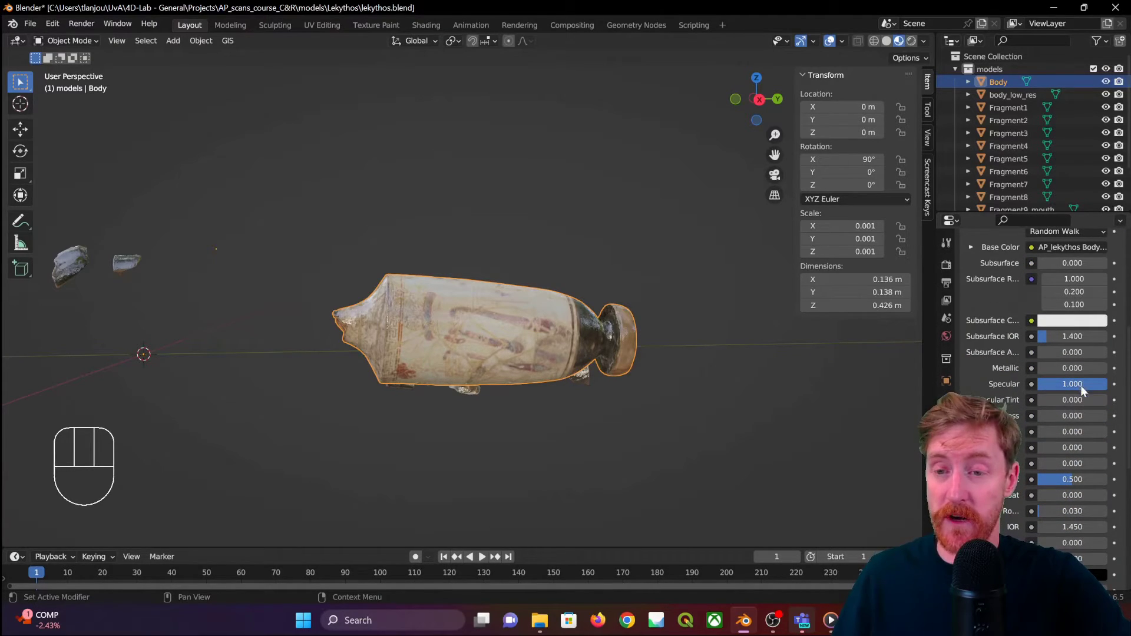
{"action": "left_click", "coordinate": [1051, 415]}
{"action": "left_click_drag", "start_coordinate": [1051, 415], "coordinate": [1107, 414]}
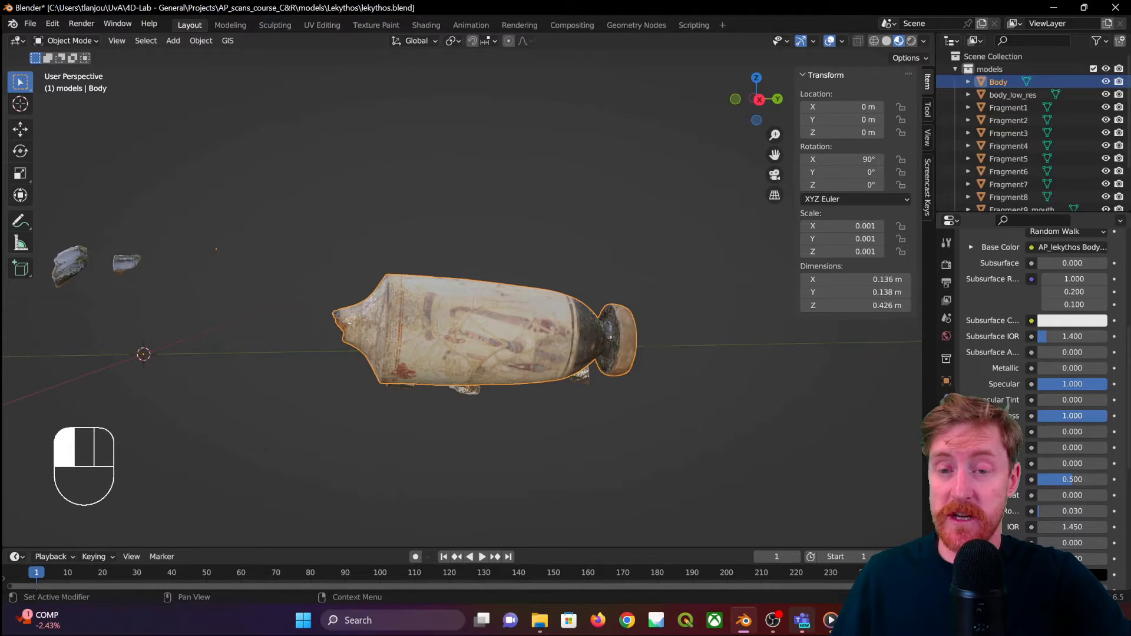
{"action": "scroll", "coordinate": [443, 320], "scroll_direction": "up", "scroll_amount": 3}
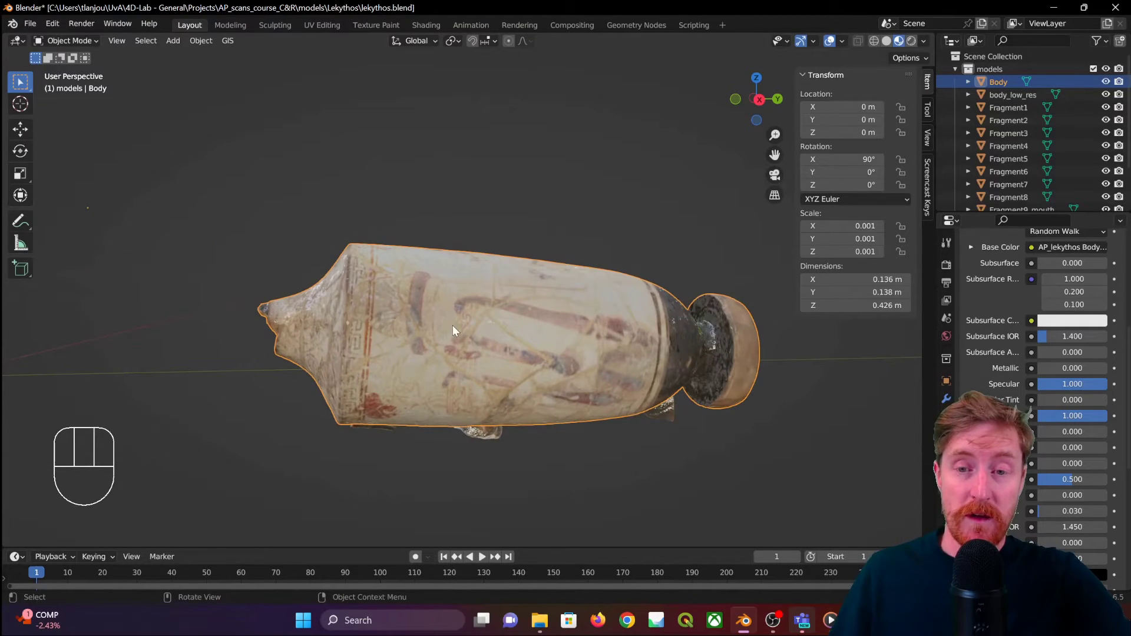
{"action": "middle_click_drag", "start_coordinate": [453, 325], "coordinate": [560, 367]}
Move the Body vase upward along the Z axis
{"action": "key", "text": "g"}
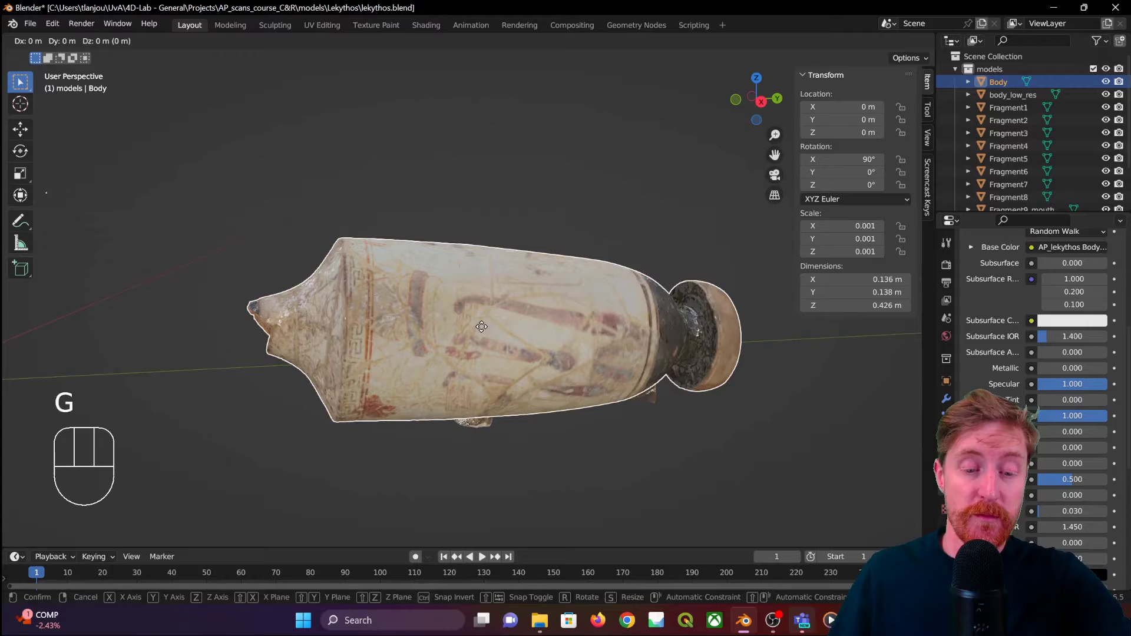
{"action": "key", "text": "z"}
{"action": "left_click", "coordinate": [501, 362]}
Delete the overlapping body_low_res copy and reselect the Body vase
{"action": "left_click", "coordinate": [316, 347]}
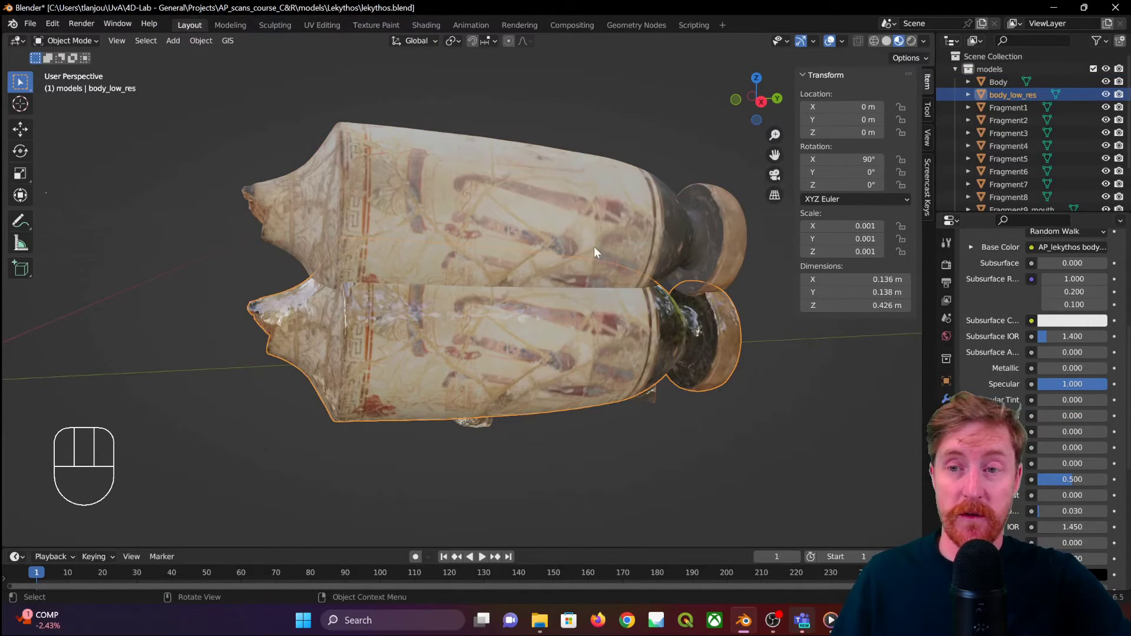
{"action": "key", "text": "x"}
{"action": "left_click", "coordinate": [502, 373]}
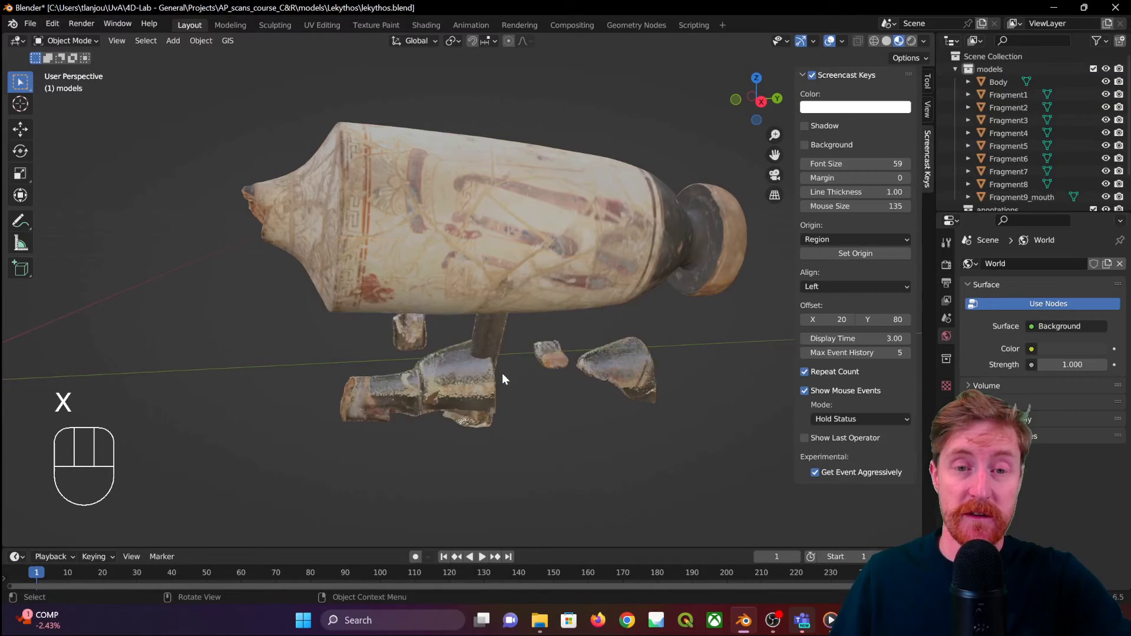
{"action": "left_click", "coordinate": [494, 239]}
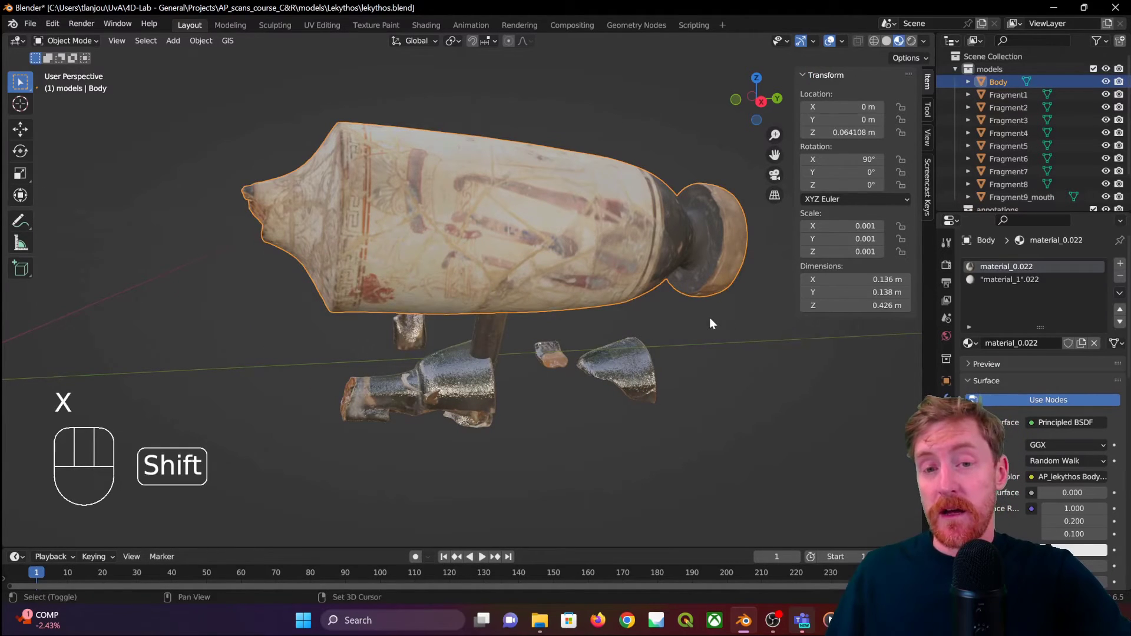
{"action": "middle_click_drag", "start_coordinate": [710, 317], "coordinate": [653, 335], "text": "shift"}
{"action": "scroll", "coordinate": [1015, 508], "scroll_direction": "down", "scroll_amount": 6}
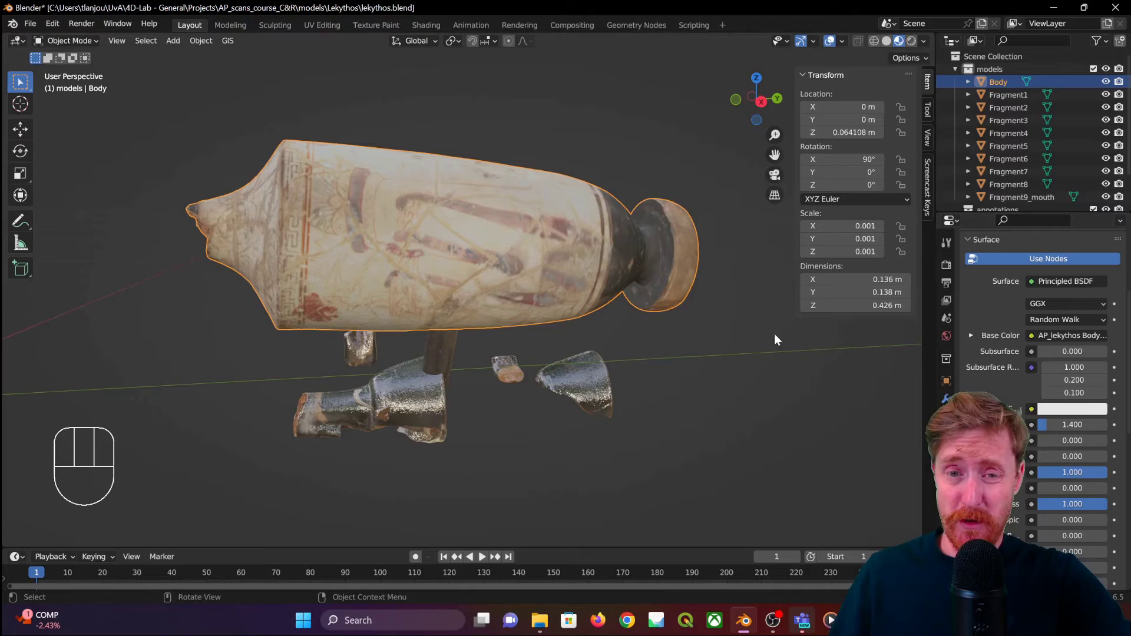
Set the Body material's Specular to 0.5 and check the reduced shine
{"action": "left_click", "coordinate": [1072, 472]}
{"action": "type", "text": "0.5"}
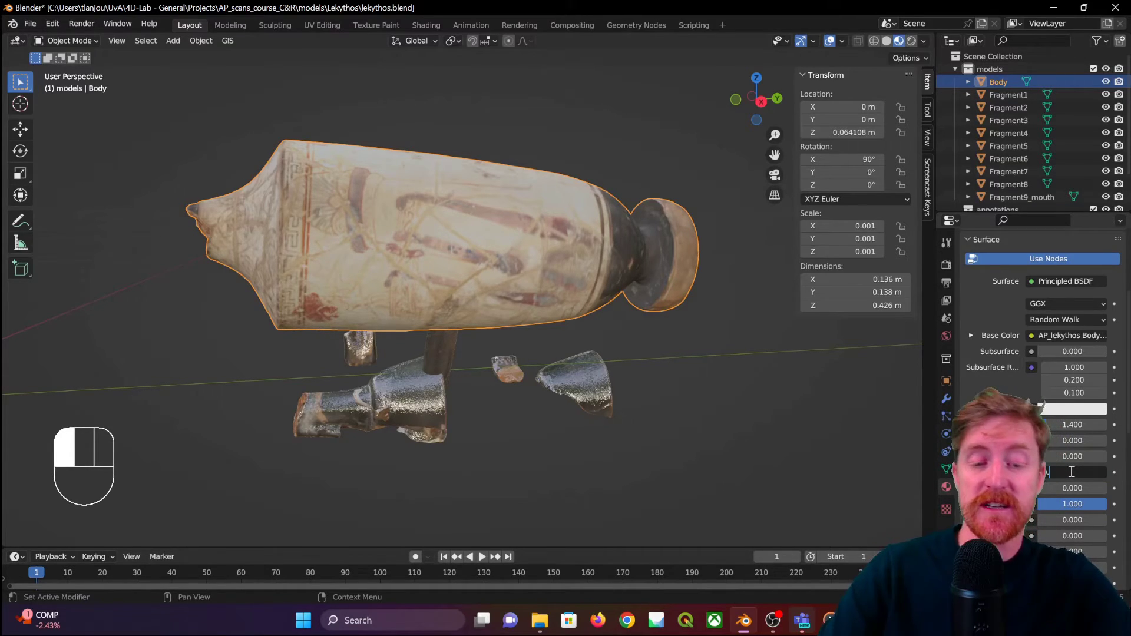
{"action": "key", "text": "Return"}
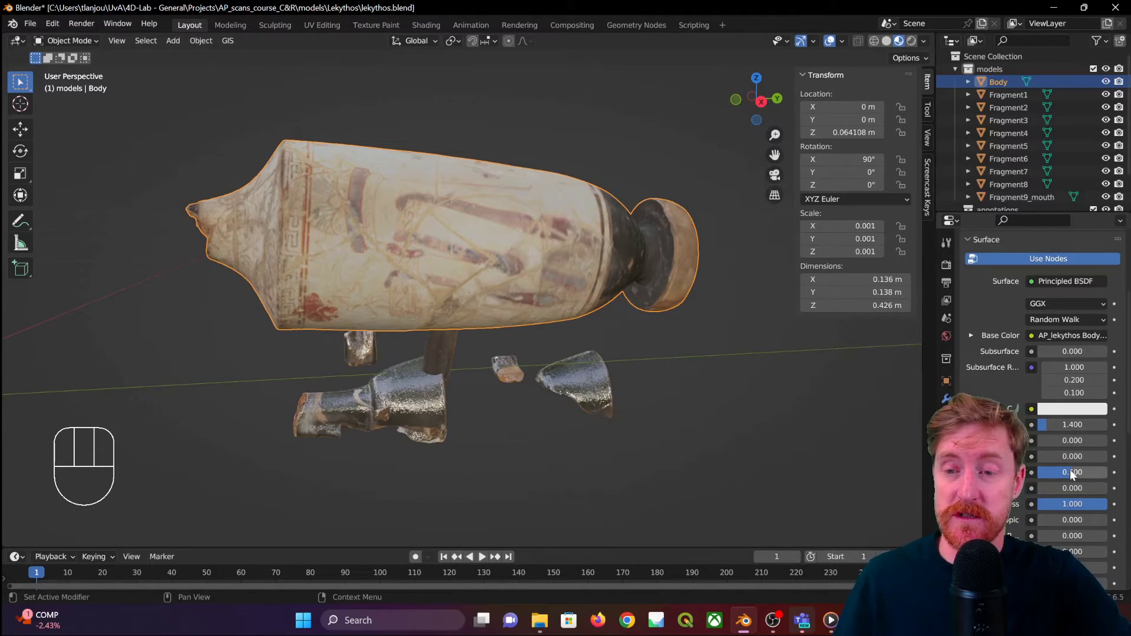
{"action": "mouse_move", "coordinate": [616, 344]}
{"action": "middle_mouse_down"}
{"action": "mouse_move", "coordinate": [619, 311]}
{"action": "mouse_move", "coordinate": [617, 350]}
{"action": "middle_mouse_up"}
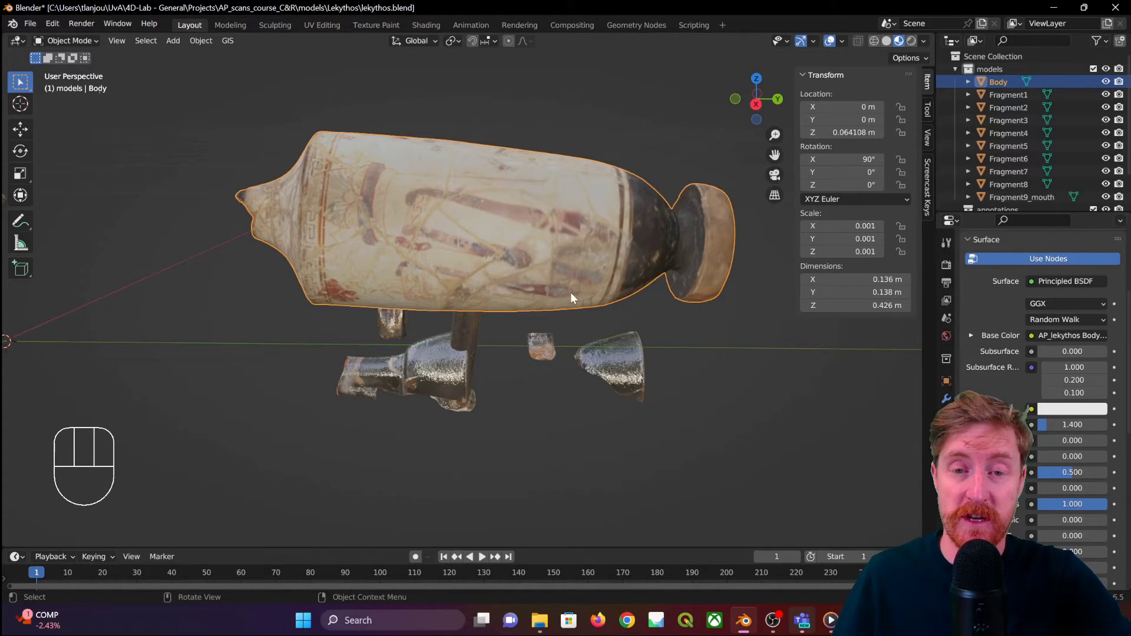
{"action": "mouse_move", "coordinate": [571, 292]}
{"action": "middle_mouse_down"}
{"action": "mouse_move", "coordinate": [572, 269]}
{"action": "mouse_move", "coordinate": [567, 307]}
{"action": "middle_mouse_up"}
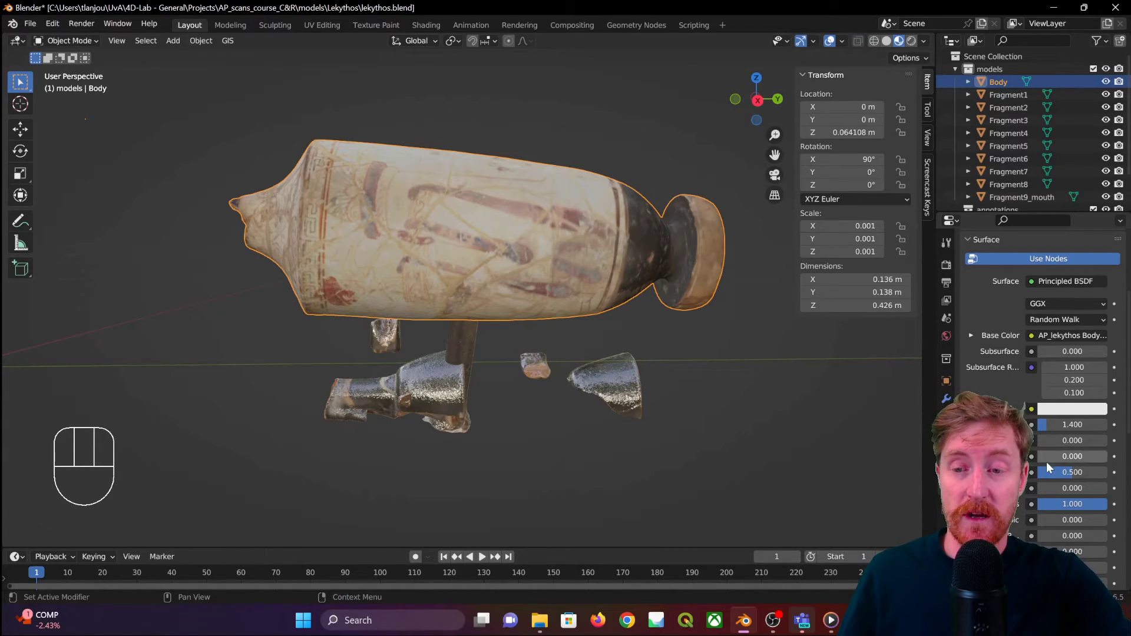
Set Fragment7's Specular to 0.5 and copy that value
{"action": "left_click", "coordinate": [629, 367]}
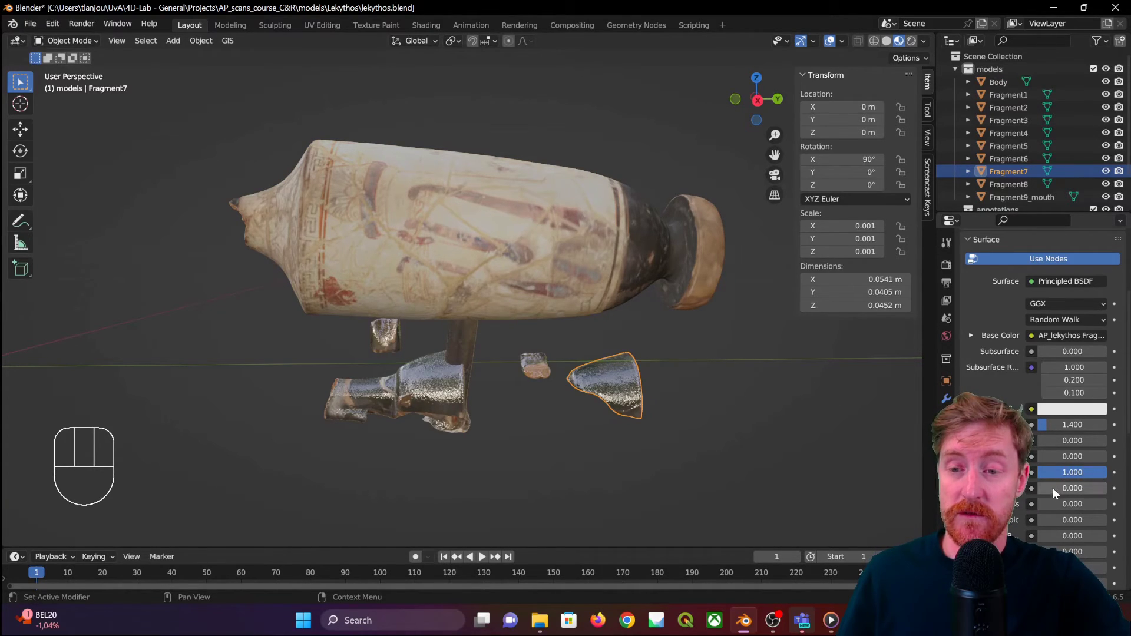
{"action": "left_click", "coordinate": [1080, 472]}
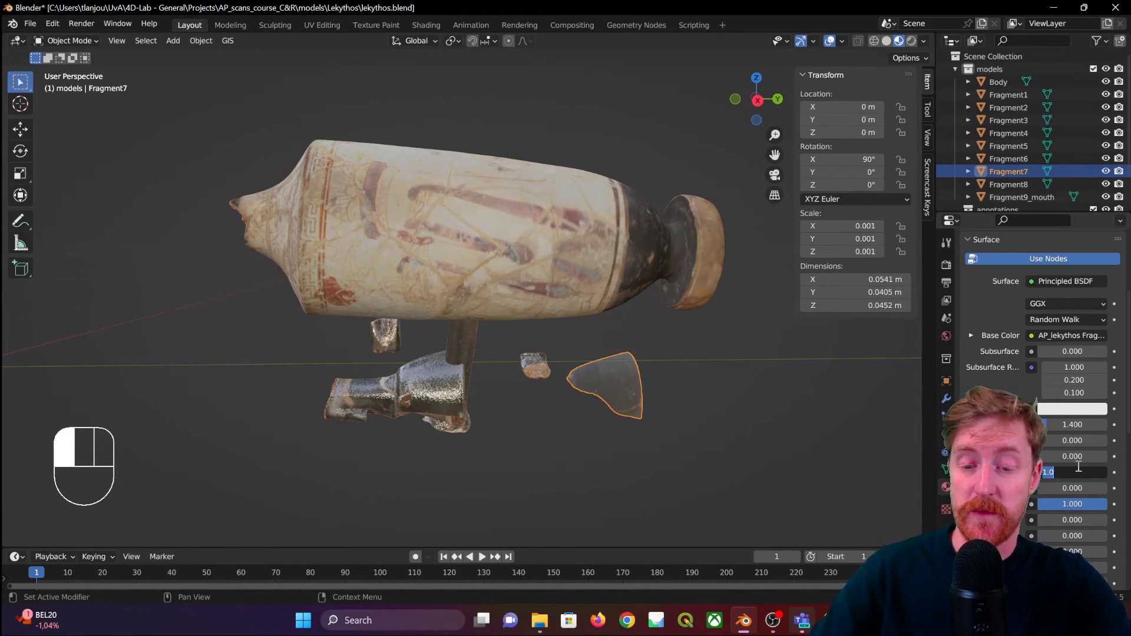
{"action": "type", "text": "0.5"}
{"action": "key", "text": "Return"}
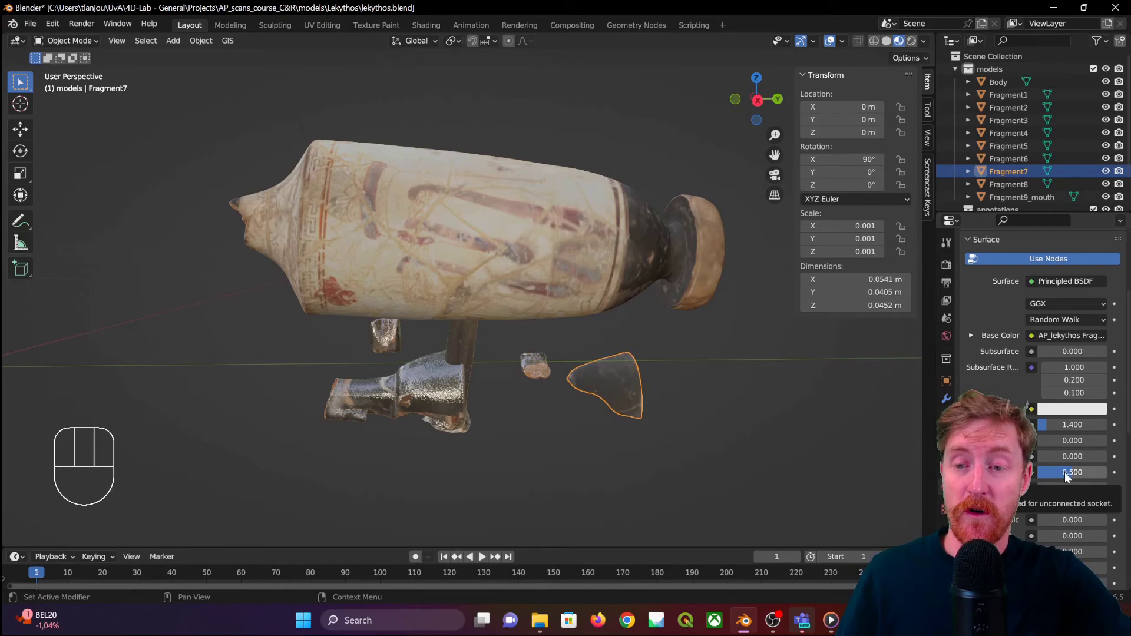
{"action": "key", "text": "ctrl+c"}
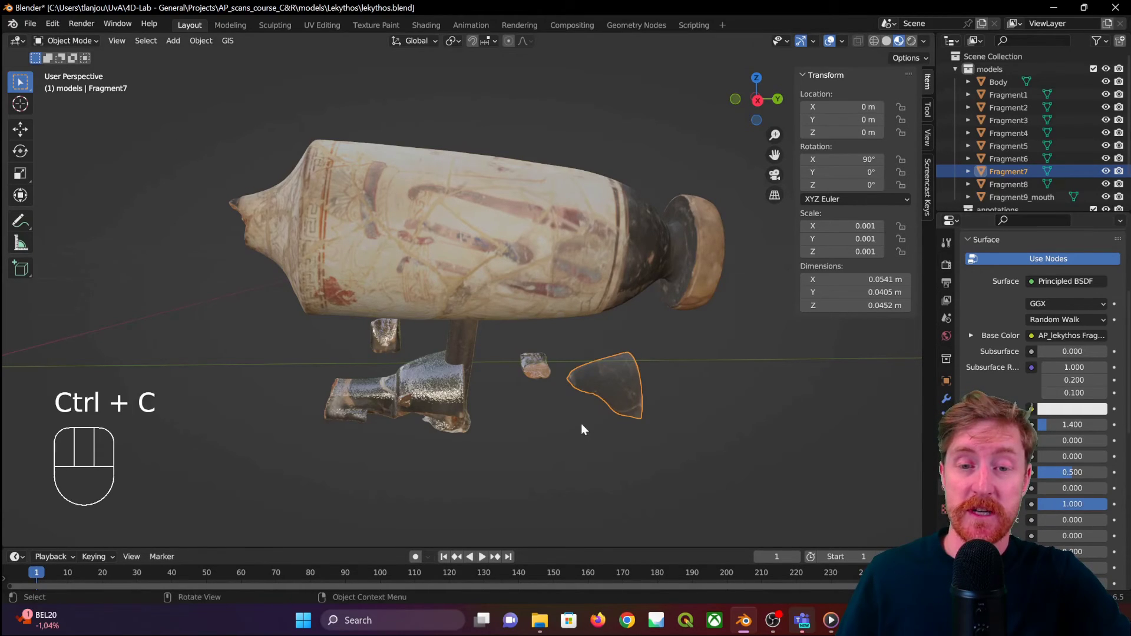
Paste Specular 0.5 onto Fragment9_mouth and raise its Roughness to 1
{"action": "left_click", "coordinate": [436, 383]}
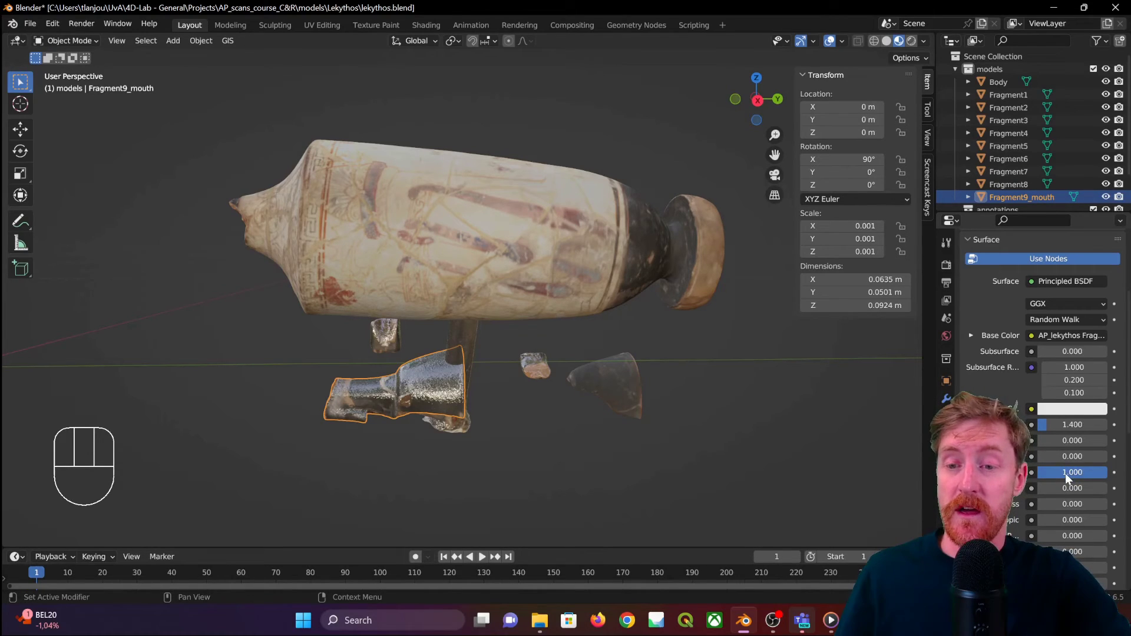
{"action": "key", "text": "ctrl+v"}
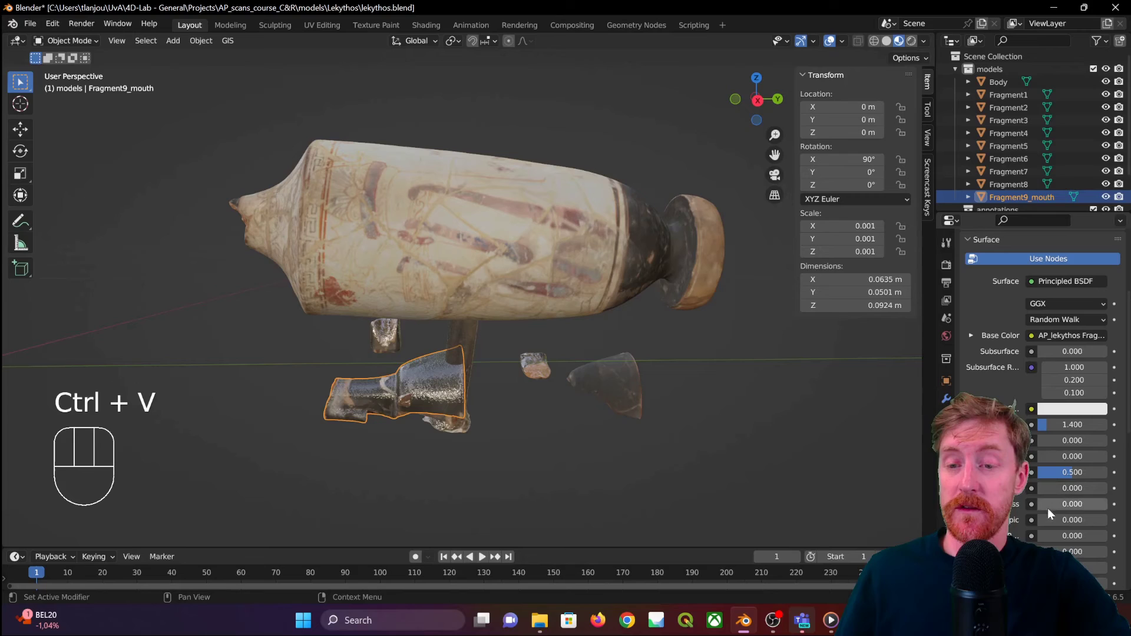
{"action": "left_click_drag", "start_coordinate": [1048, 505], "coordinate": [1108, 505]}
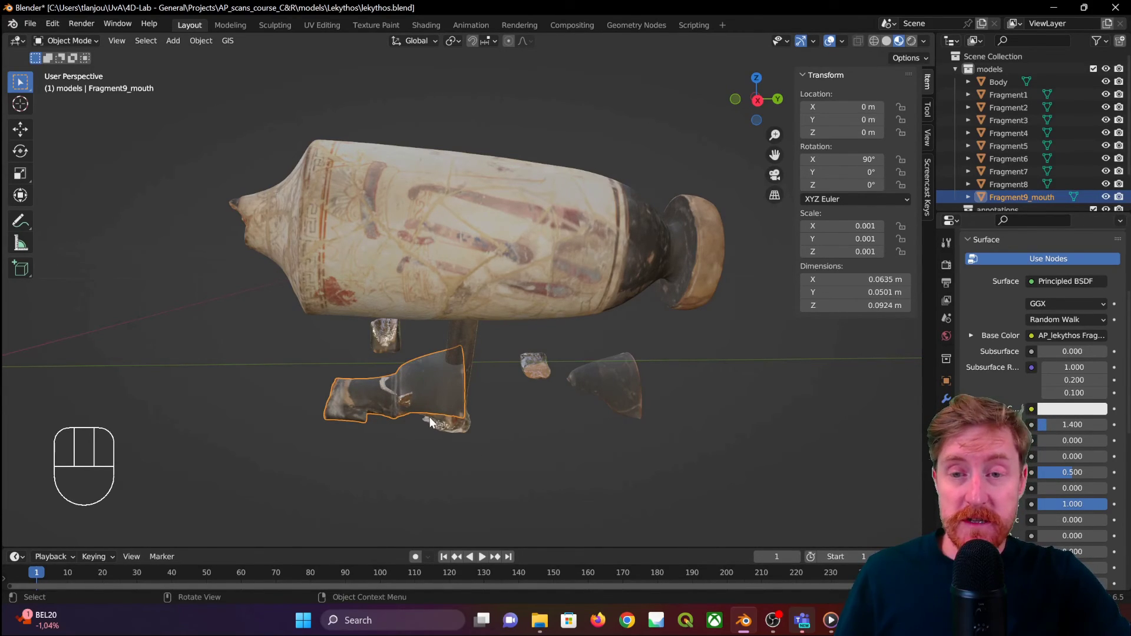
{"action": "middle_click_drag", "start_coordinate": [463, 467], "coordinate": [481, 407]}
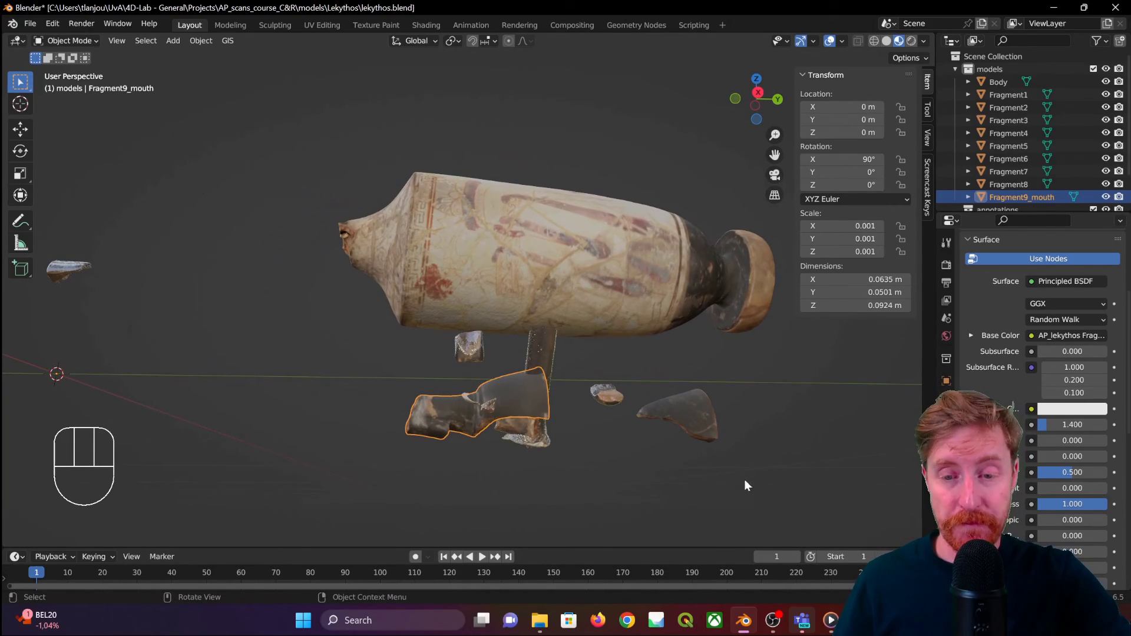
{"action": "left_click", "coordinate": [525, 436]}
{"action": "middle_click_drag", "start_coordinate": [524, 436], "coordinate": [459, 372]}
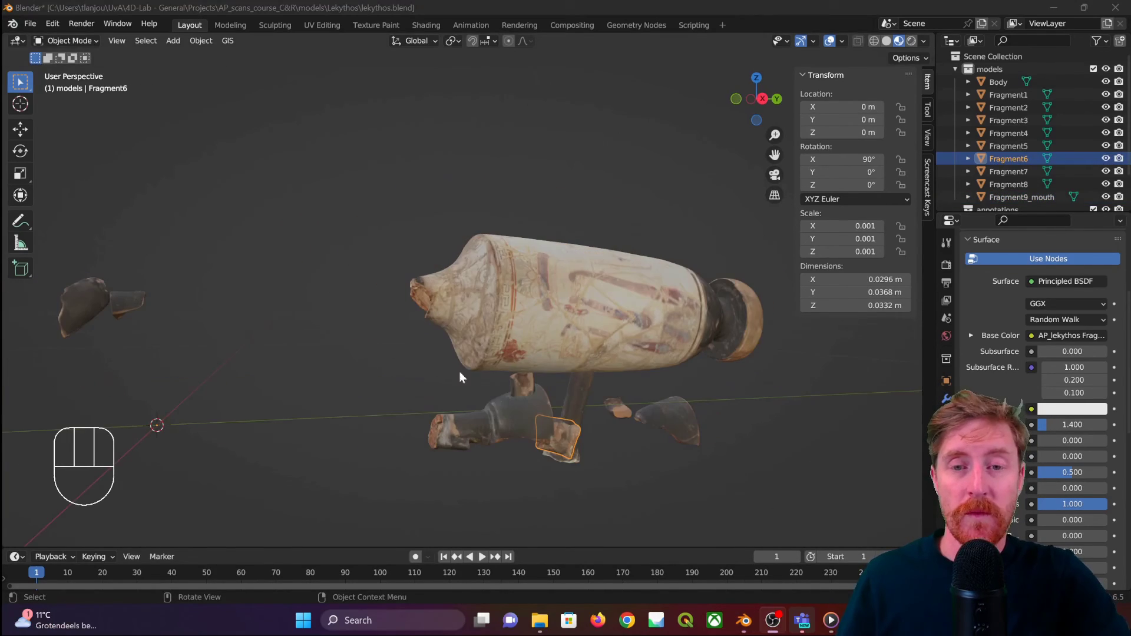